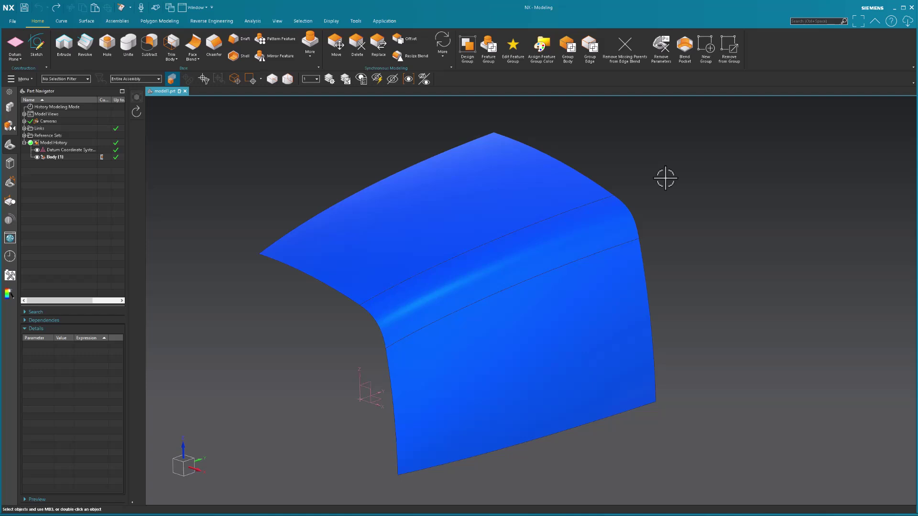
Extract the upper face and the lower side face of the body as separate associative single faces, excluding the blend strip between them
left_click(666, 178)
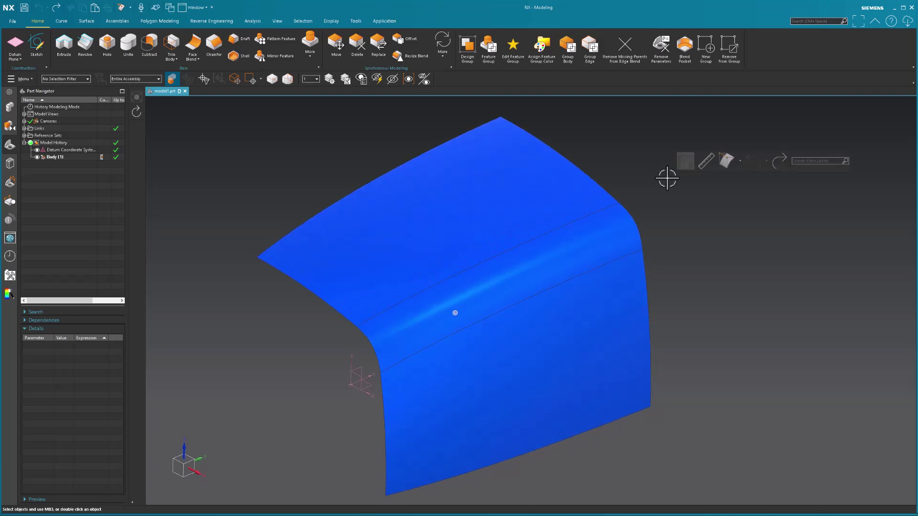
middle_click_drag(667, 178, 667, 179)
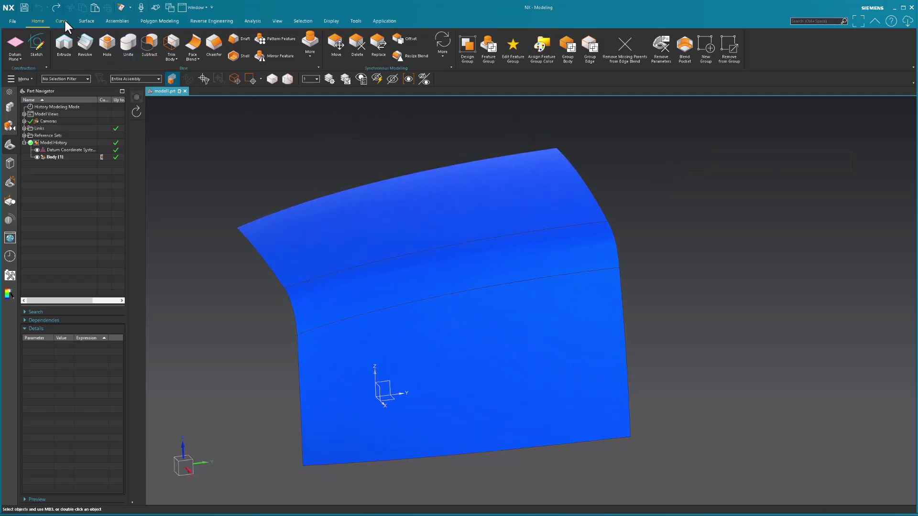
left_click(88, 20)
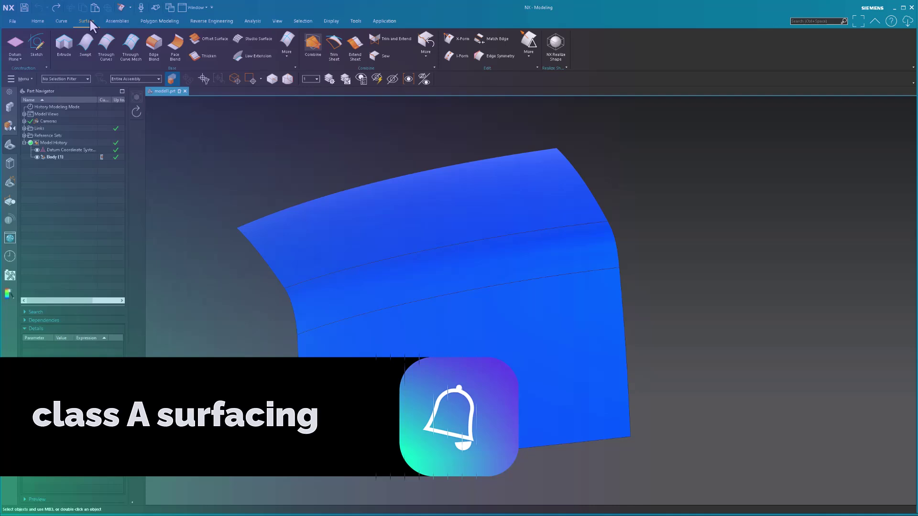
left_click(38, 21)
left_click(310, 46)
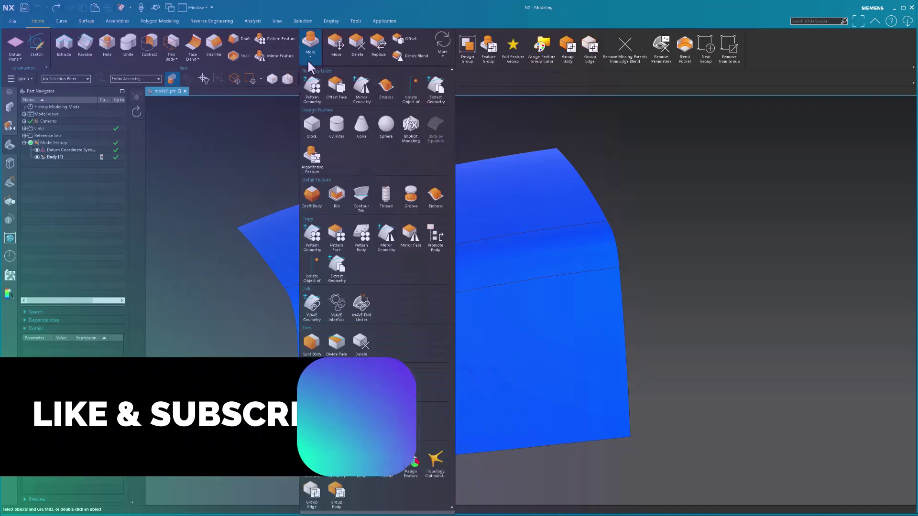
left_click(334, 265)
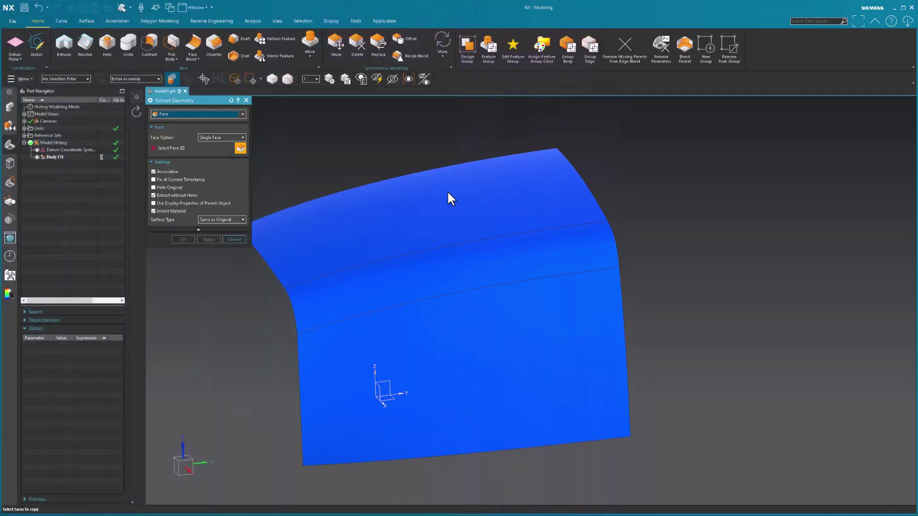
left_click(445, 202)
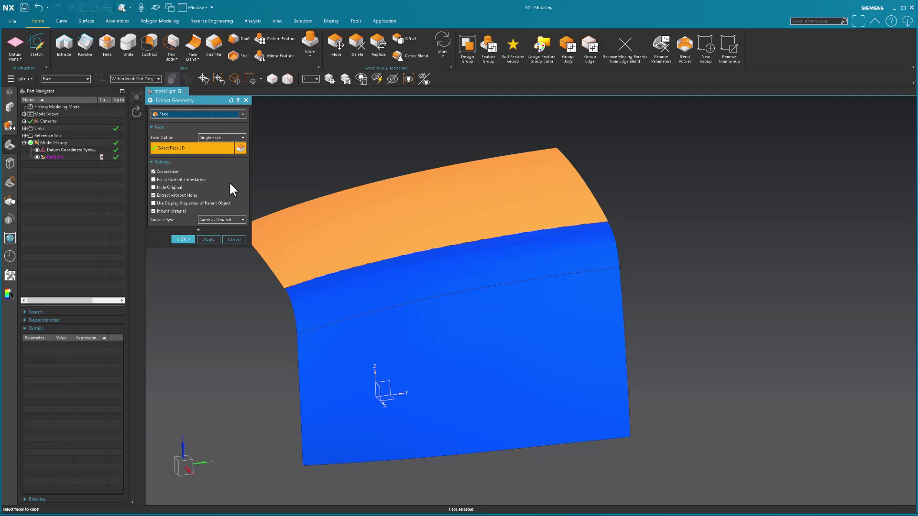
left_click(208, 236)
left_click(449, 354)
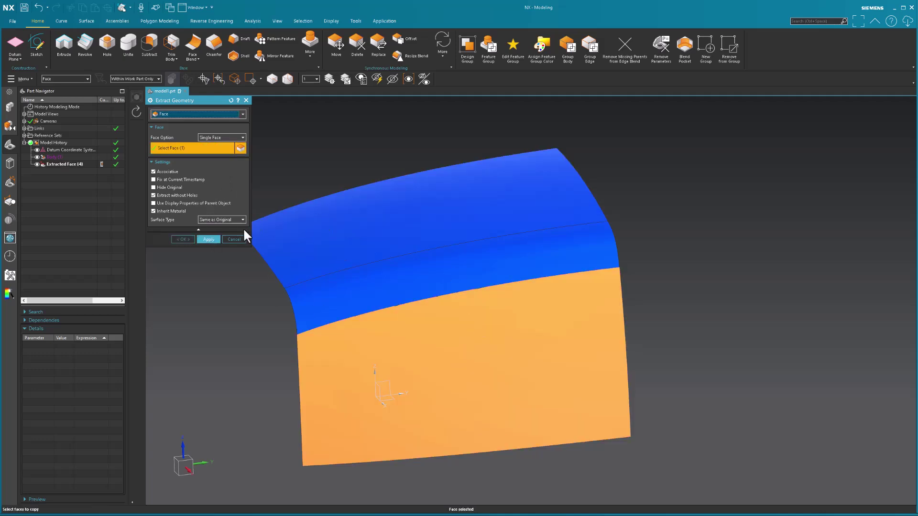
left_click(210, 238)
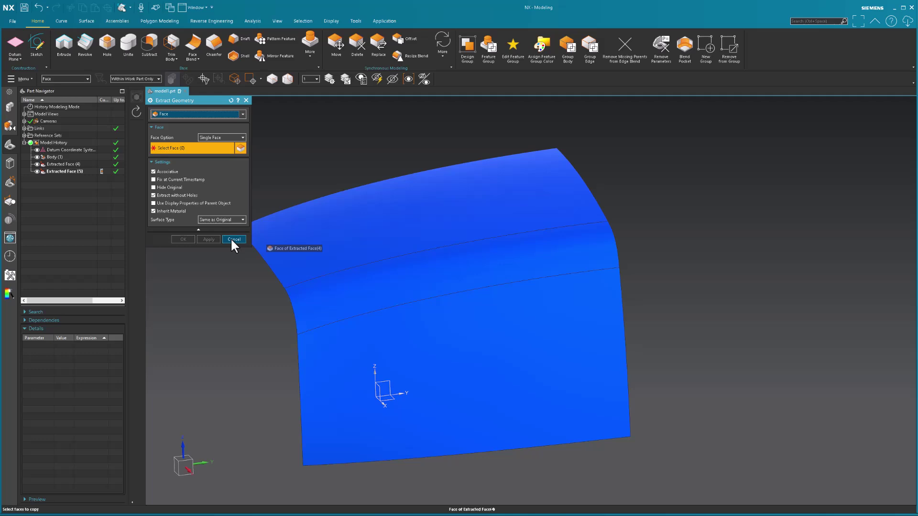
left_click(231, 239)
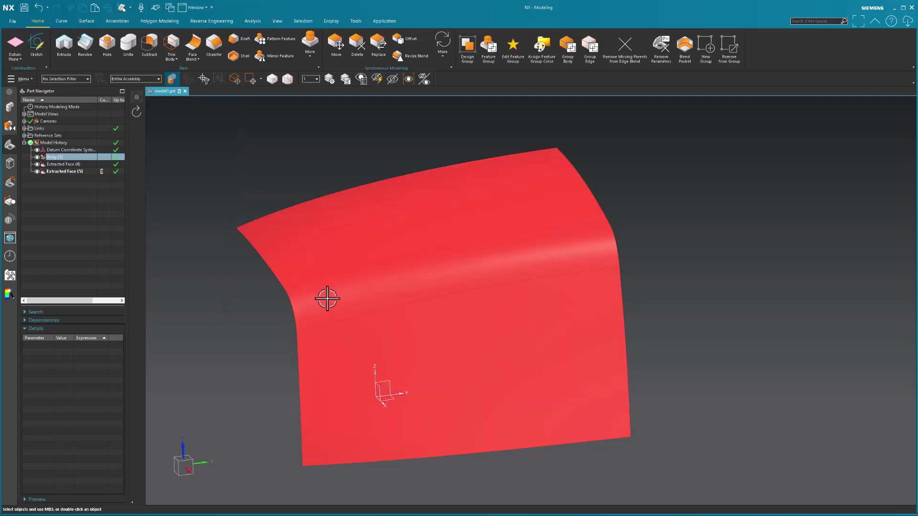
Hide the original body so that only the two extracted faces are displayed
left_click(328, 300)
key("Escape")
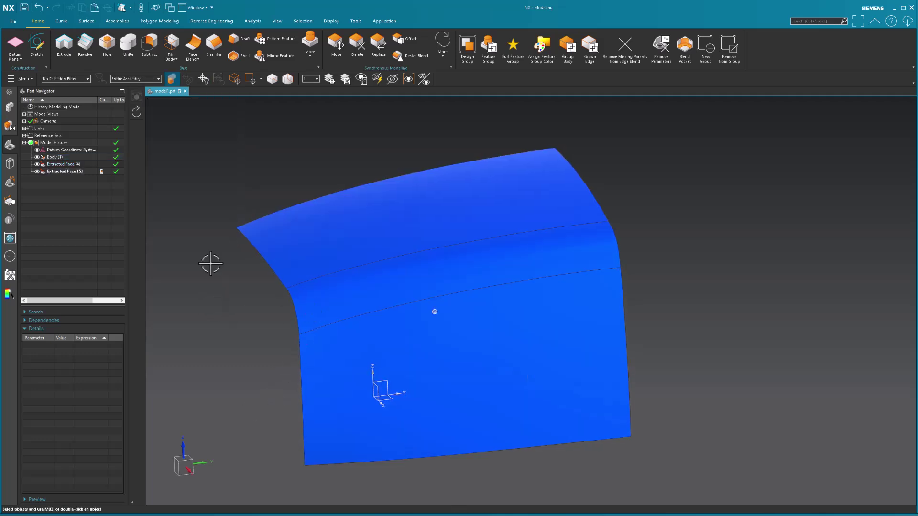
left_click(37, 157)
middle_click_drag(435, 308, 438, 313)
Untrim the upper and lower extracted faces, using the Hide Original and Associative options
left_click(96, 21)
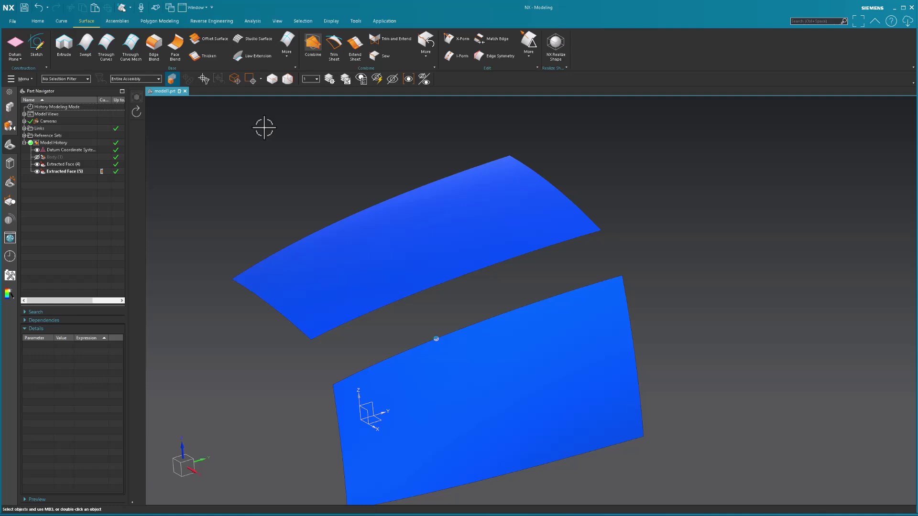
left_click(424, 58)
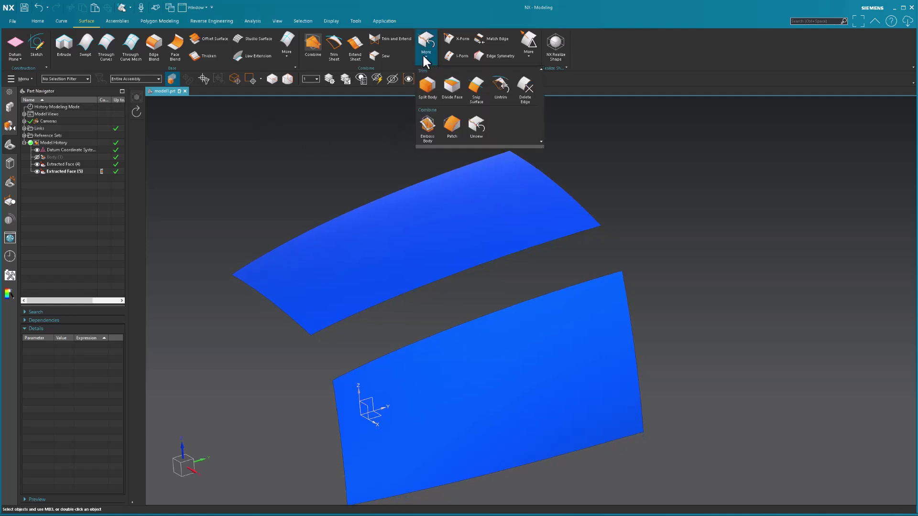
left_click(501, 87)
left_click(371, 209)
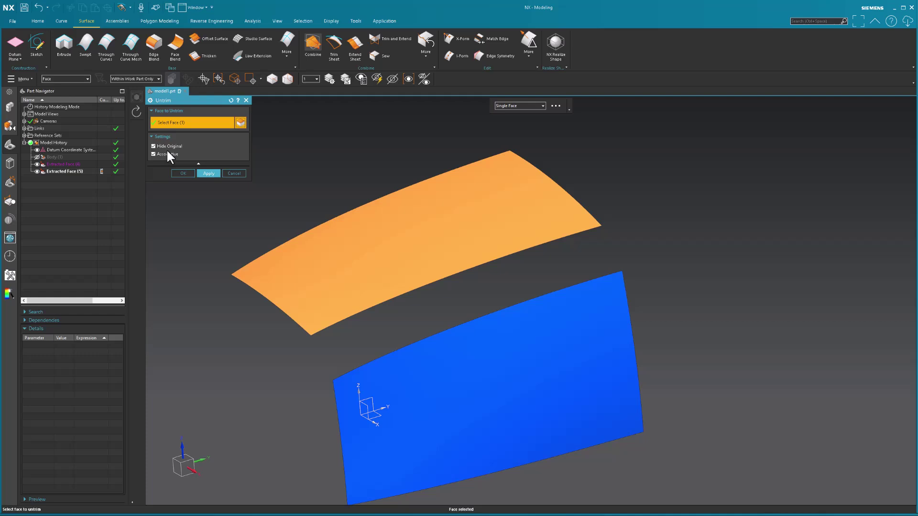
left_click(206, 173)
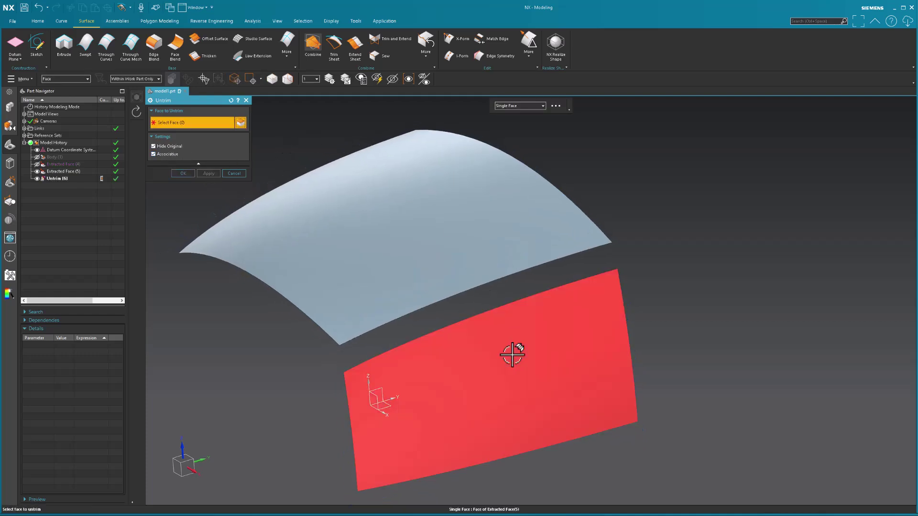
left_click(508, 352)
left_click(203, 173)
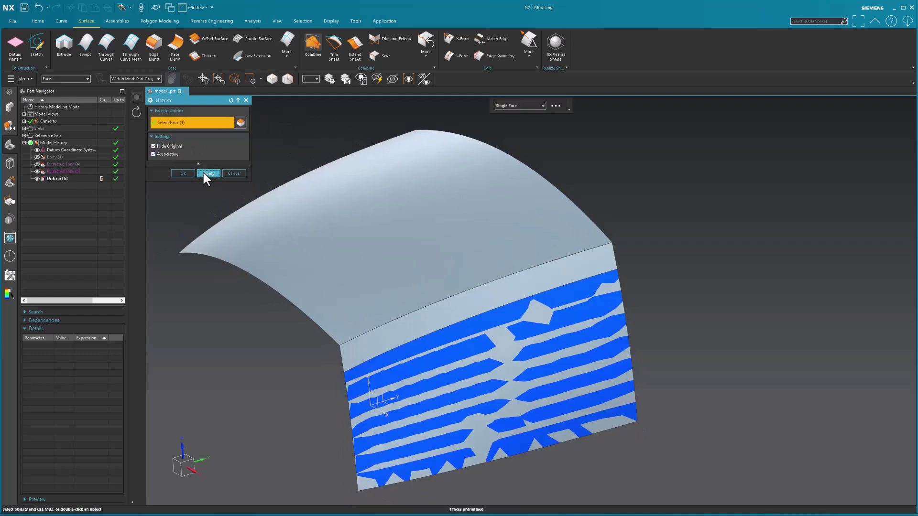
key("ctrl+alt+f")
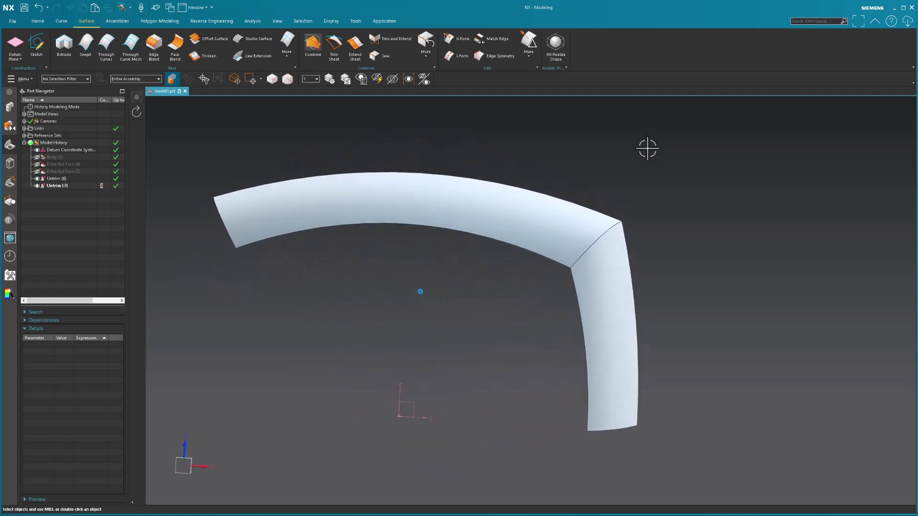
Hide the upper untrimmed surface, leaving only the side surface displayed
left_click(617, 223)
key("Escape")
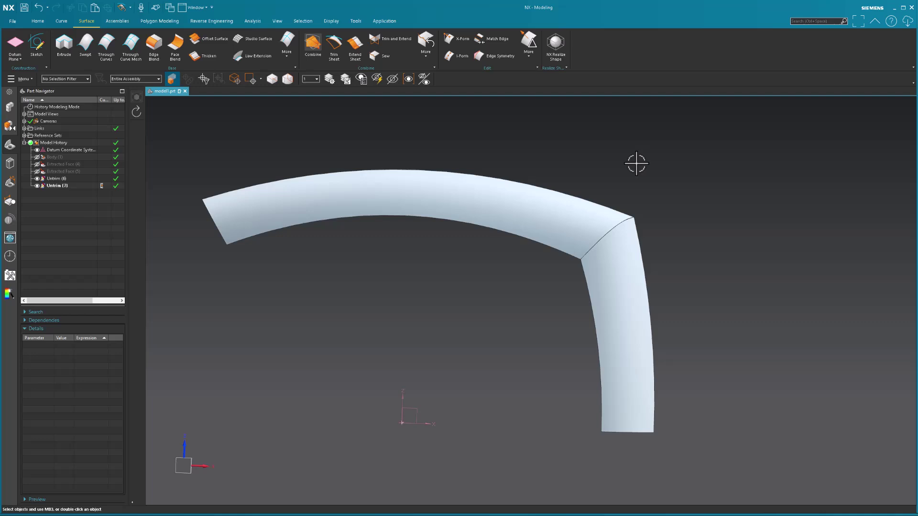
middle_click_drag(369, 103, 389, 168)
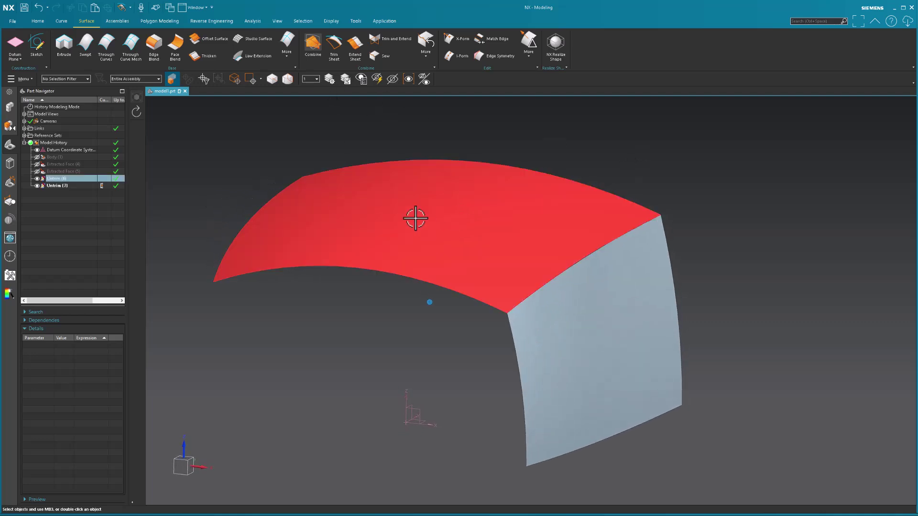
left_click(37, 178)
Create an associative composite curve from the upper edge of the side surface, changing the advanced curve fit method
left_click(62, 21)
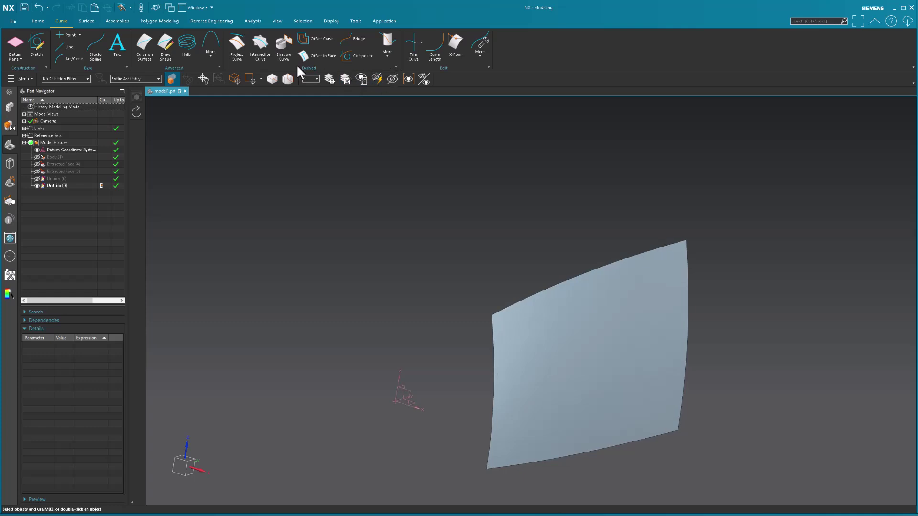
left_click(363, 59)
left_click(556, 287)
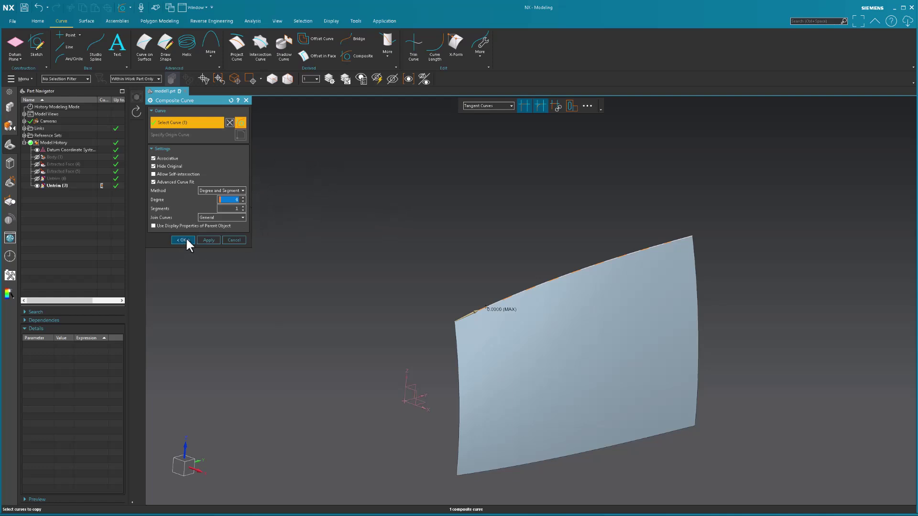
left_click(241, 190)
left_click(206, 216)
left_click(187, 219)
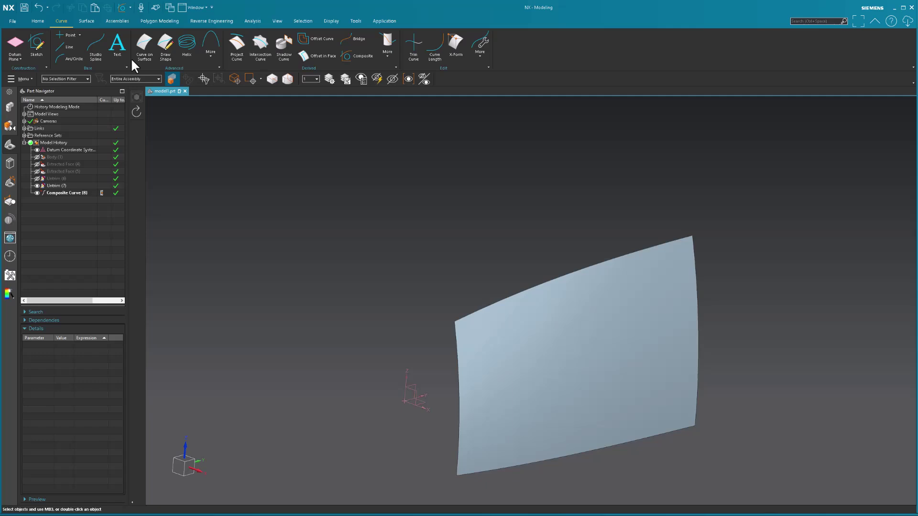
Start X-Form on the composite curve and accept the removal of its parameters
left_click(90, 20)
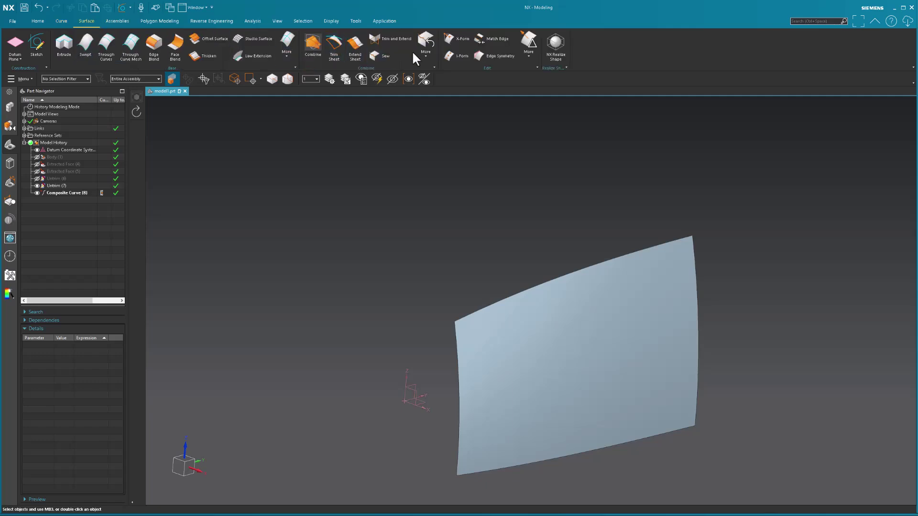
left_click(64, 192)
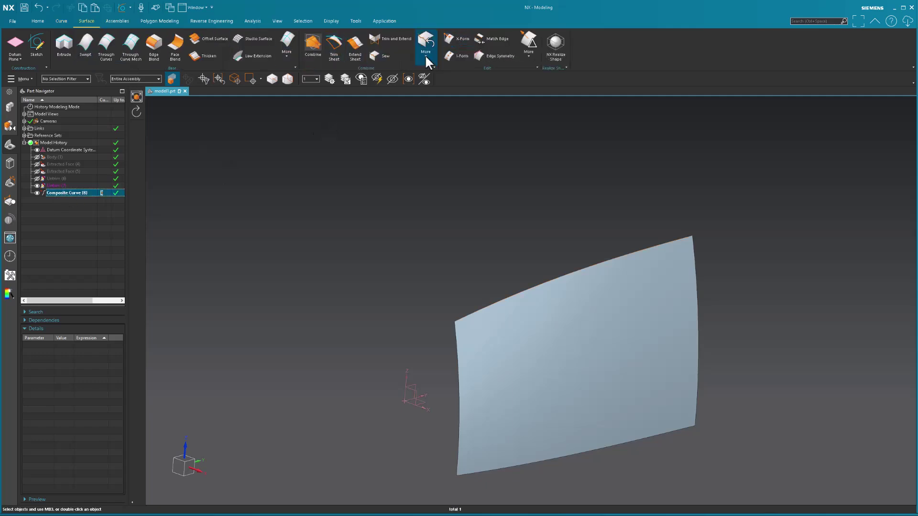
left_click(457, 39)
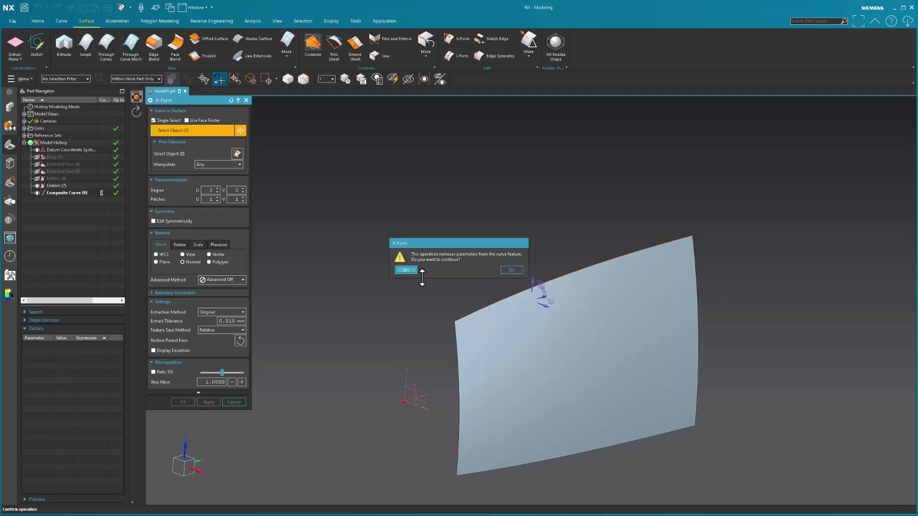
left_click(406, 270)
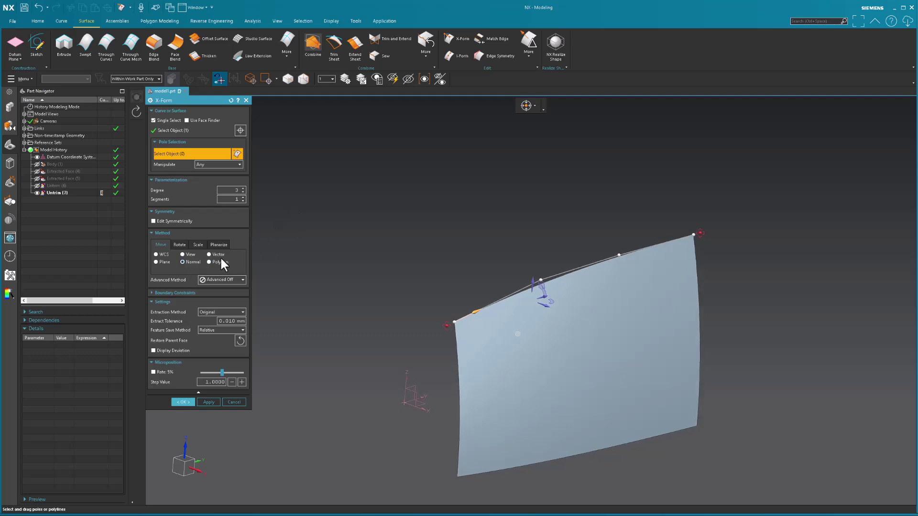
Move the curve's inner and end poles outward from the surface's upper edge with the Normal move method
left_click_drag(569, 234, 619, 213)
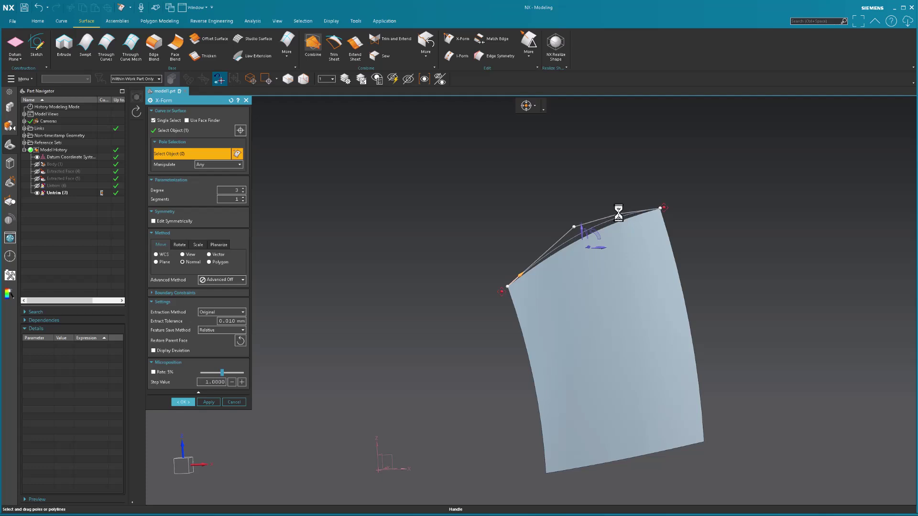
middle_click_drag(507, 295, 402, 319)
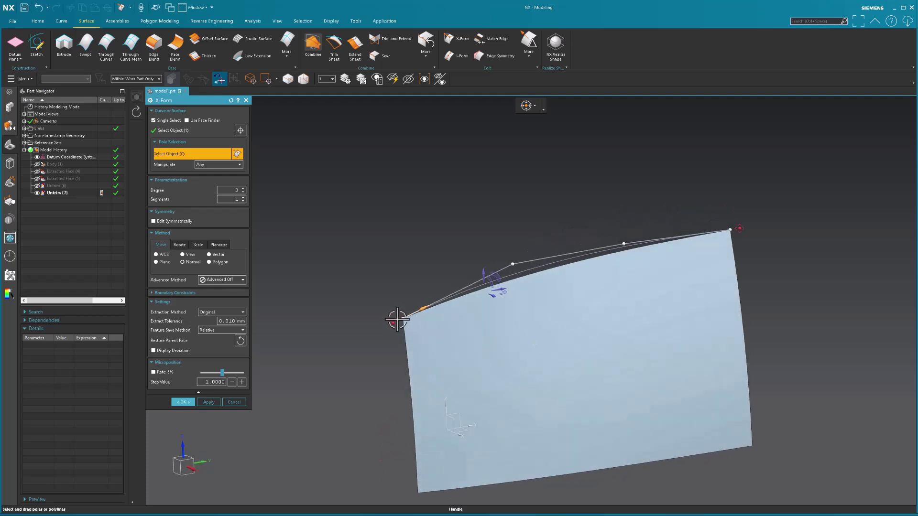
left_click_drag(397, 319, 389, 317)
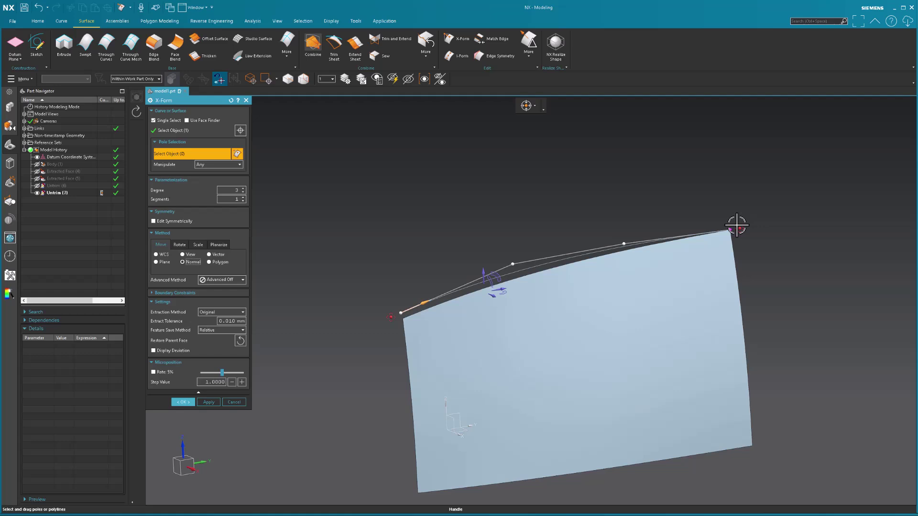
left_click_drag(737, 224, 742, 220)
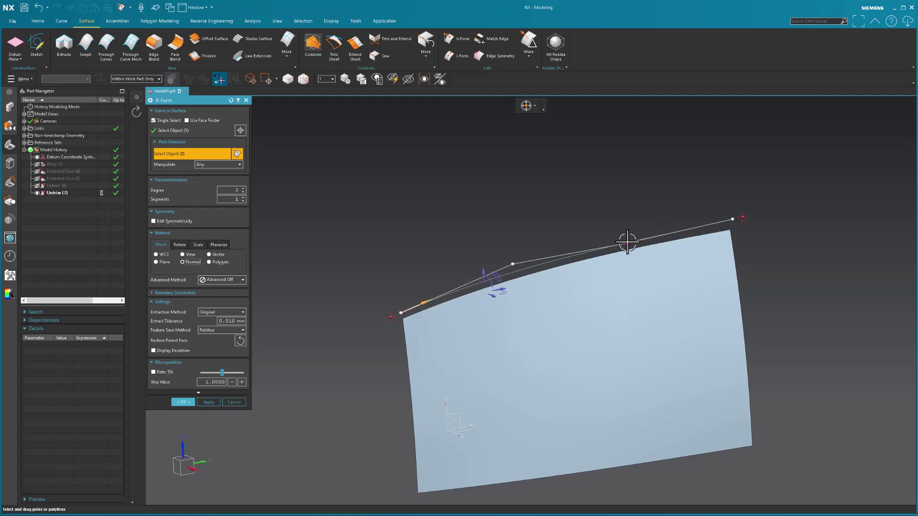
left_click_drag(624, 244, 626, 237)
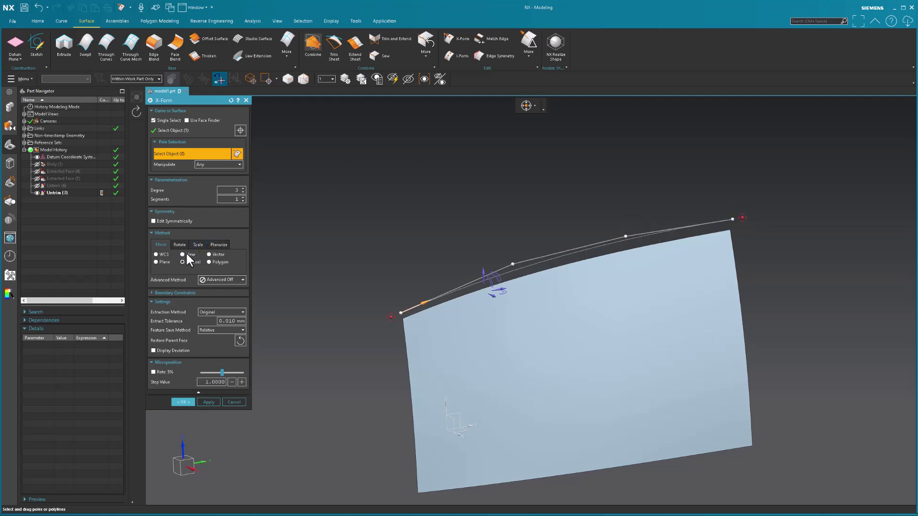
Adjust the curve's poles along the X-axis with the Vector move method and finish X-Form
left_click(208, 254)
middle_click_drag(412, 363, 662, 304)
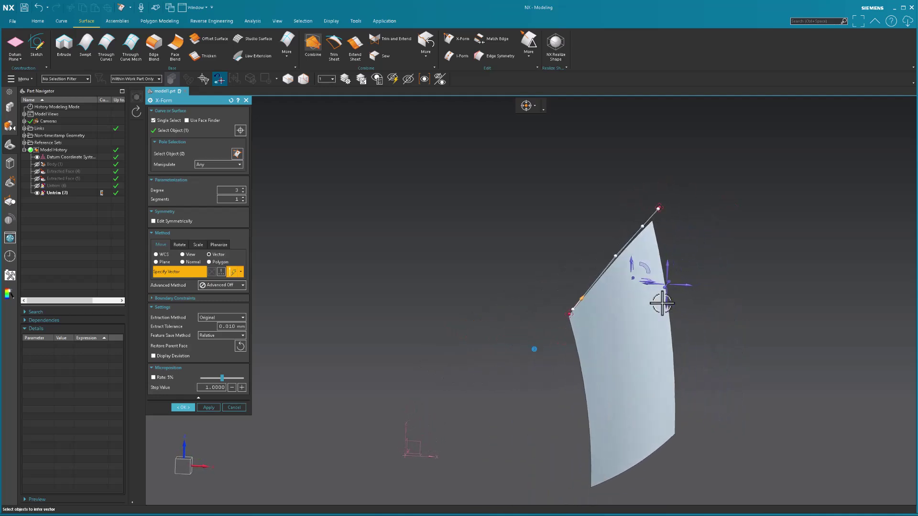
scroll(662, 303, "up", 5)
left_click(749, 325)
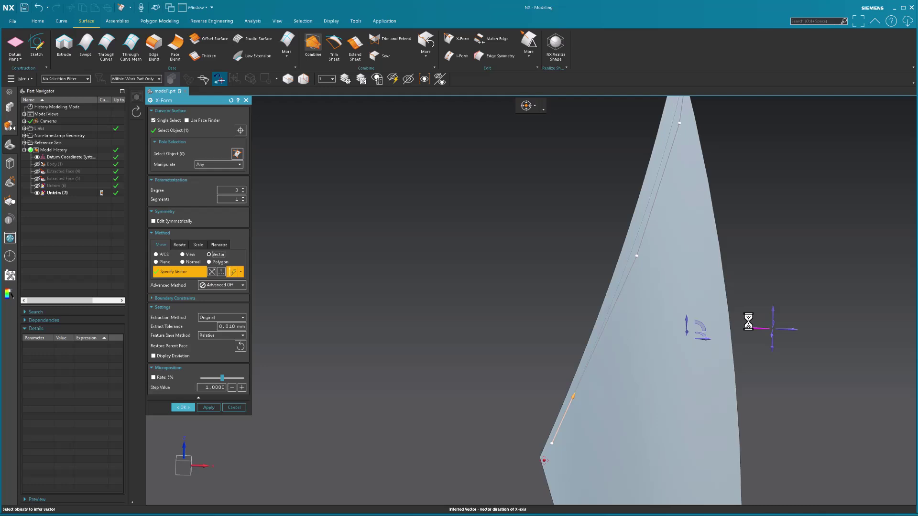
scroll(625, 254, "down", 5)
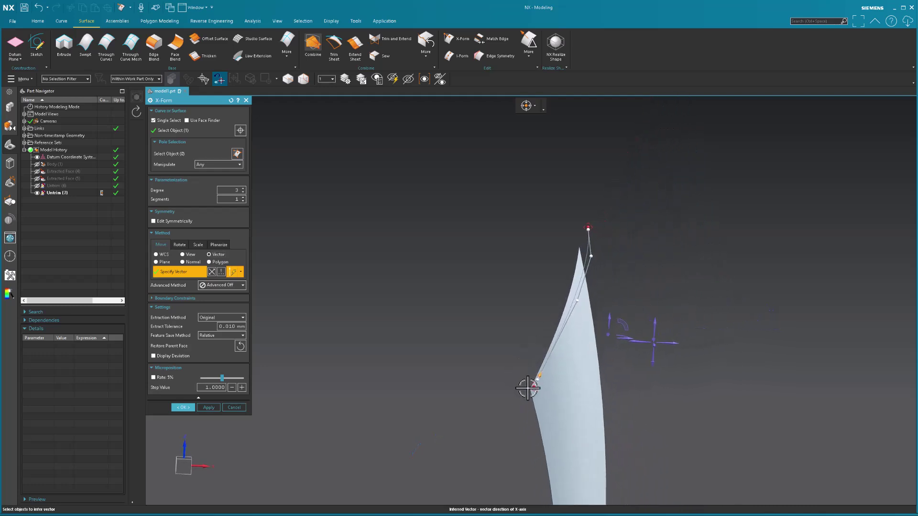
middle_click(538, 380)
left_click_drag(537, 380, 531, 380)
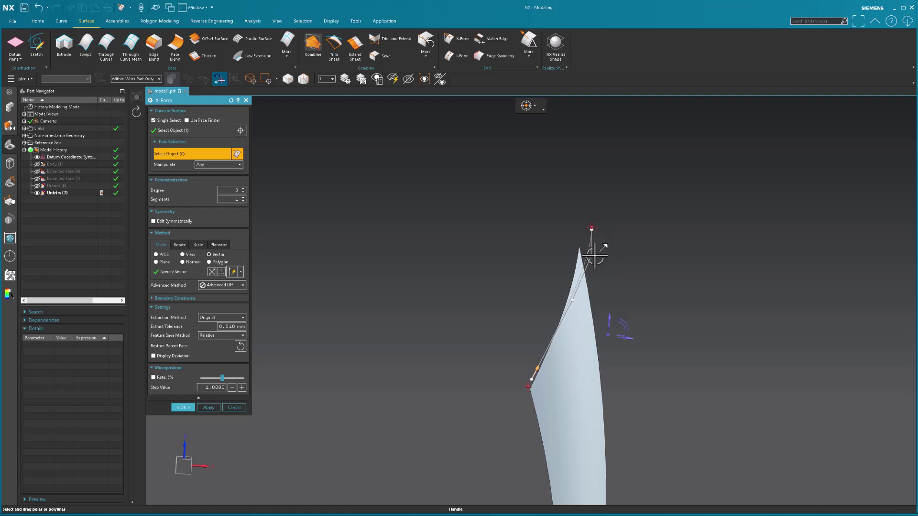
middle_click(522, 266)
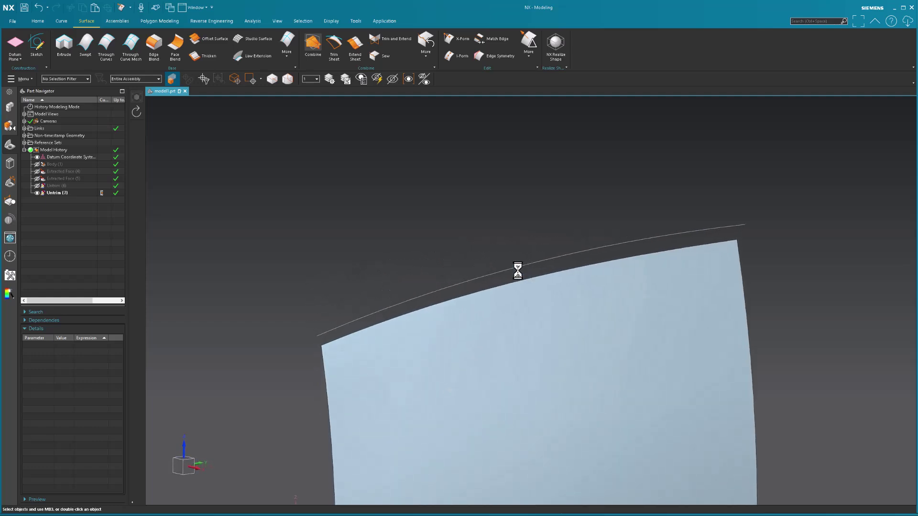
Show the hidden upper untrimmed surface alongside the side surface and the offset curve
left_click(37, 186)
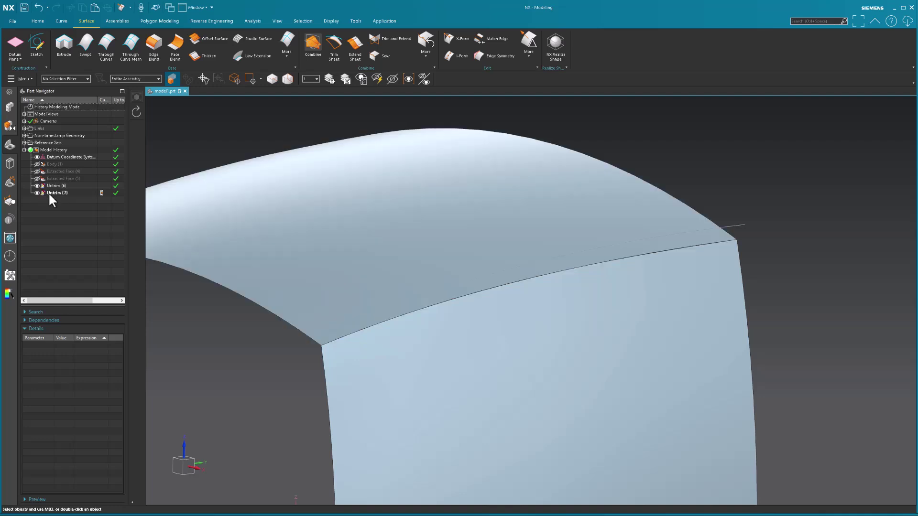
left_click(634, 377)
middle_click_drag(423, 179, 696, 193)
Change the offset curve's display to yellow with a dashed line style and a width of 1.40 mm
left_click(637, 244)
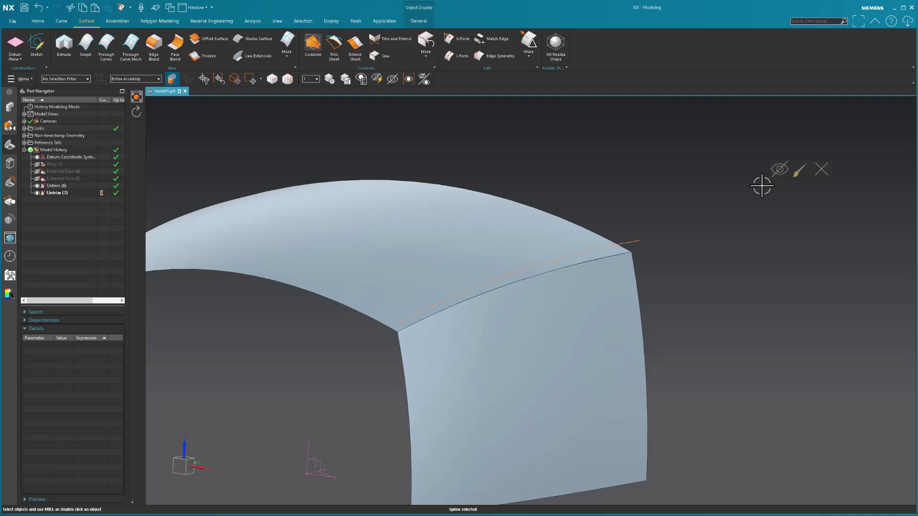
key("ctrl+j")
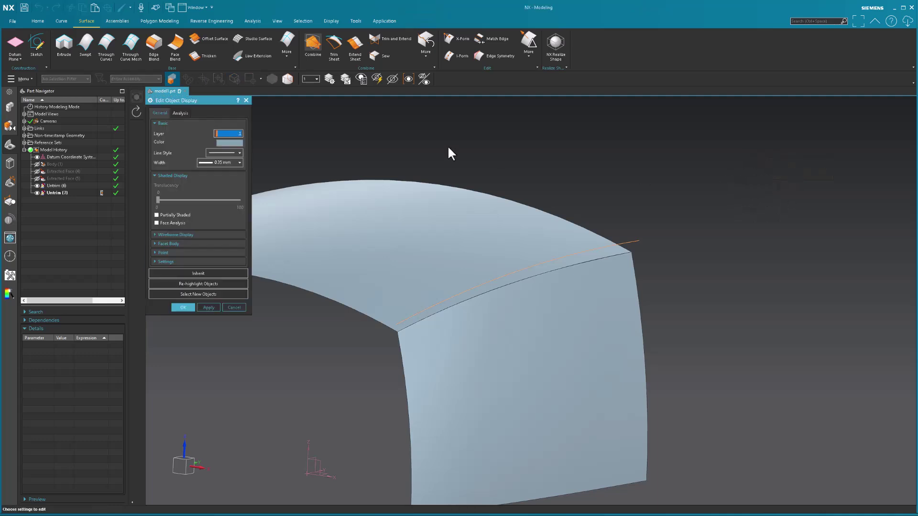
left_click(230, 143)
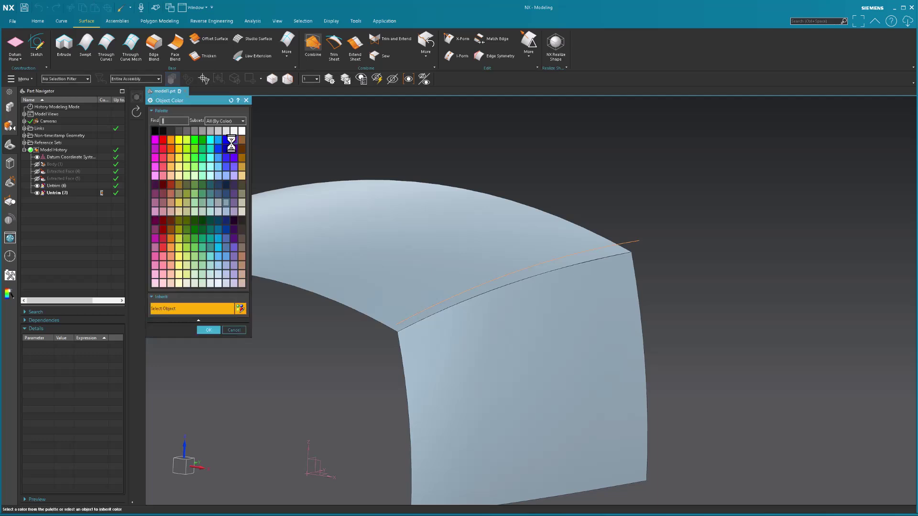
left_click(181, 139)
left_click(210, 330)
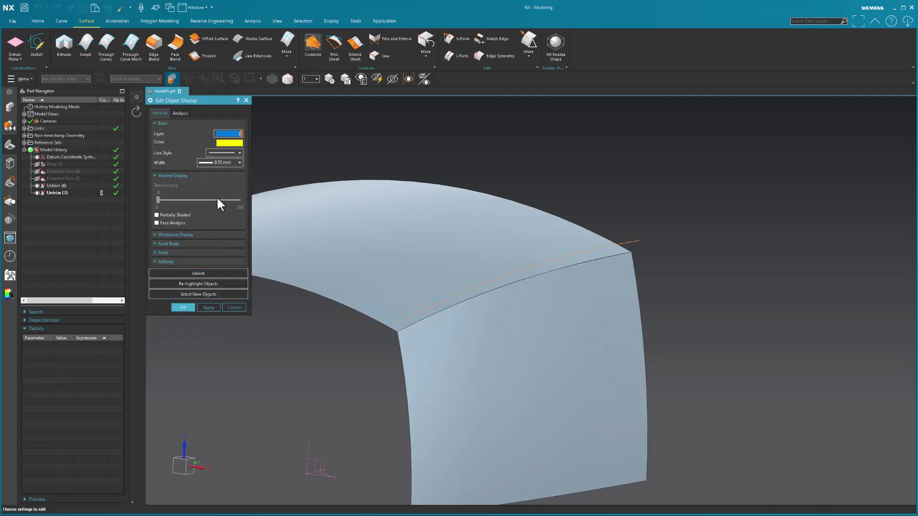
left_click(226, 152)
left_click(225, 174)
left_click(215, 163)
left_click(208, 227)
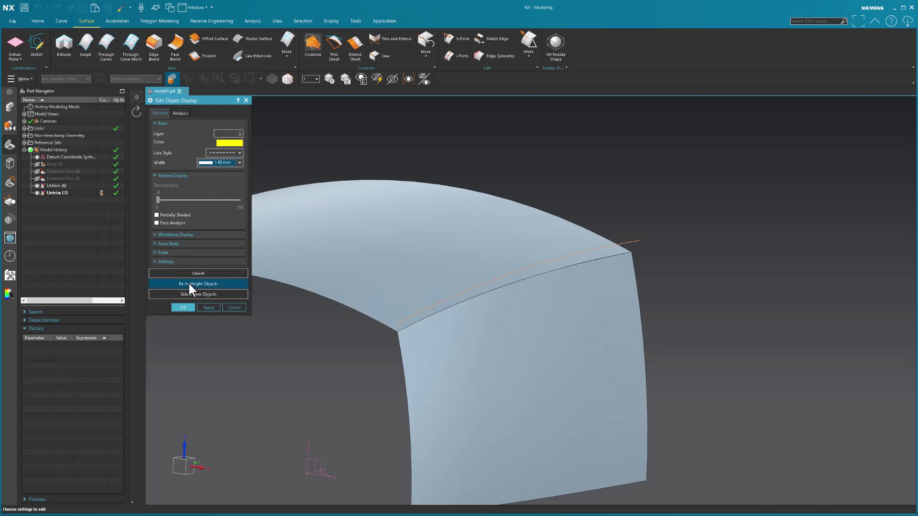
left_click(183, 307)
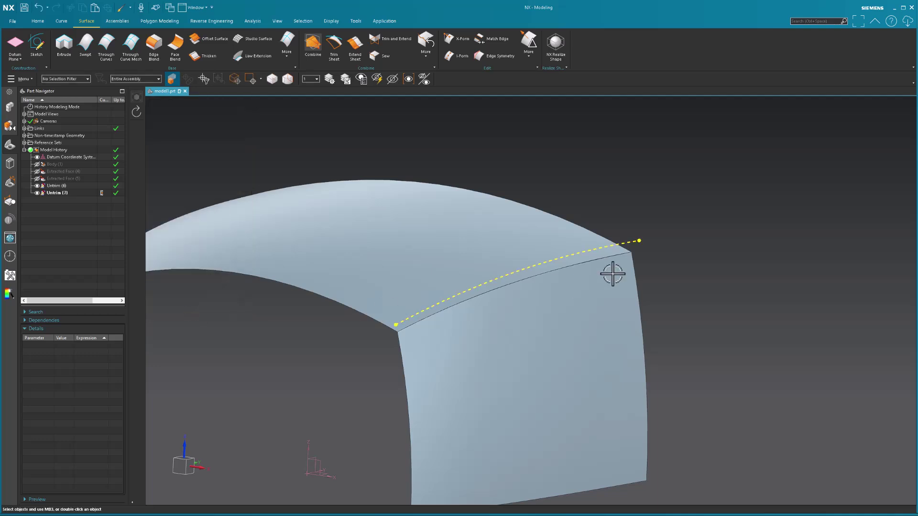
Match the side surface's upper edge to the yellow dashed curve with Match Edge, using G0 (Position) continuity
scroll(710, 224, "up", 2)
scroll(711, 224, "down", 4)
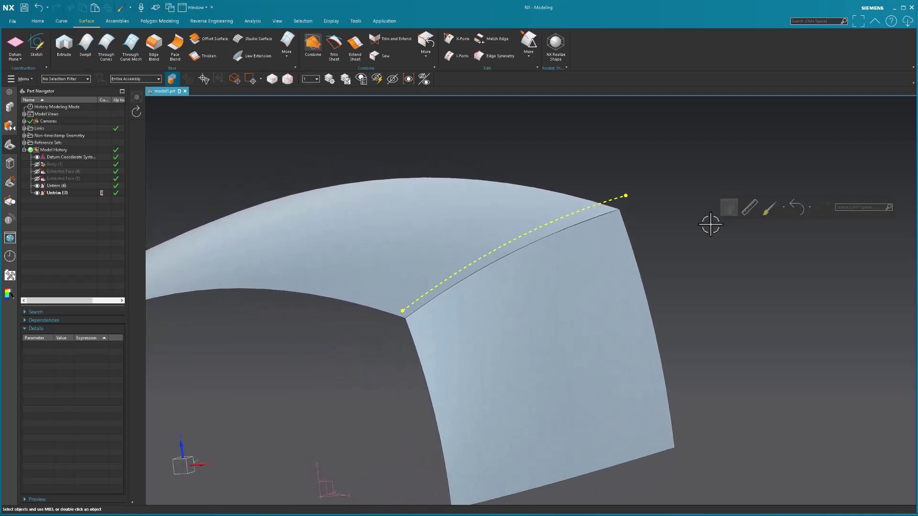
left_click(494, 43)
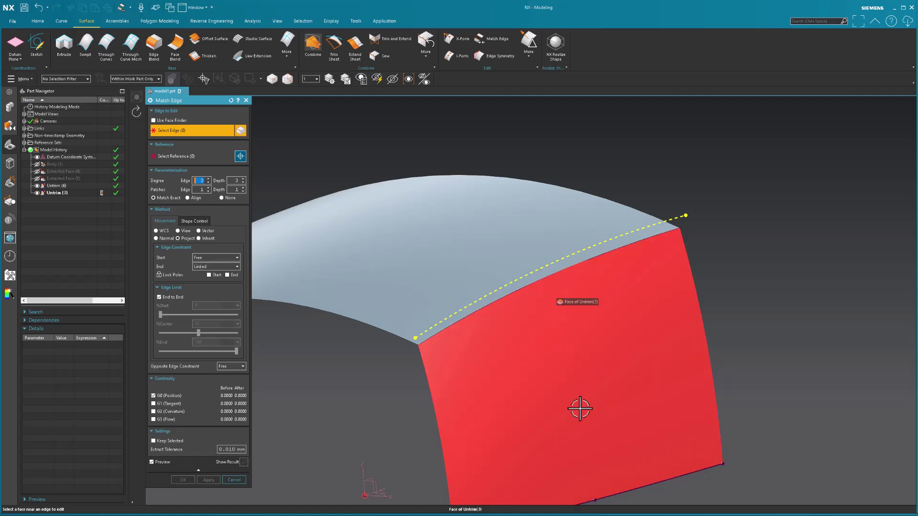
left_click(540, 293)
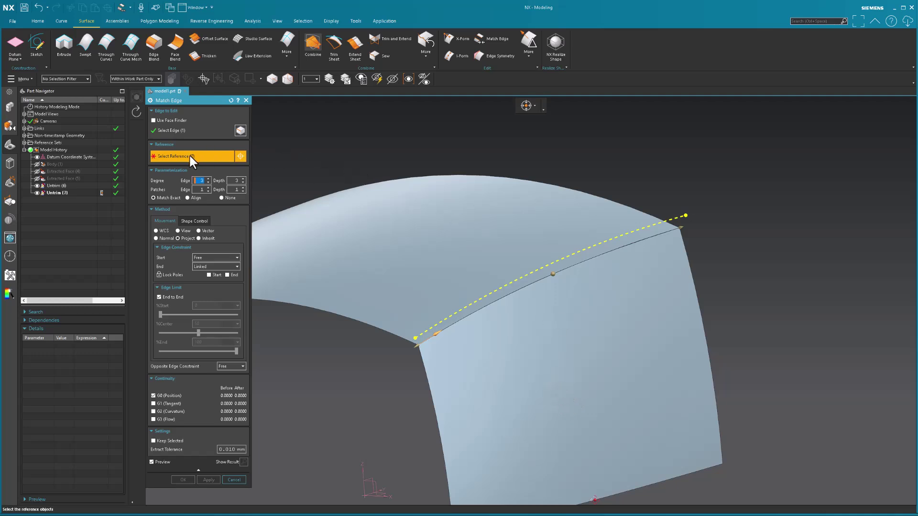
left_click(678, 212)
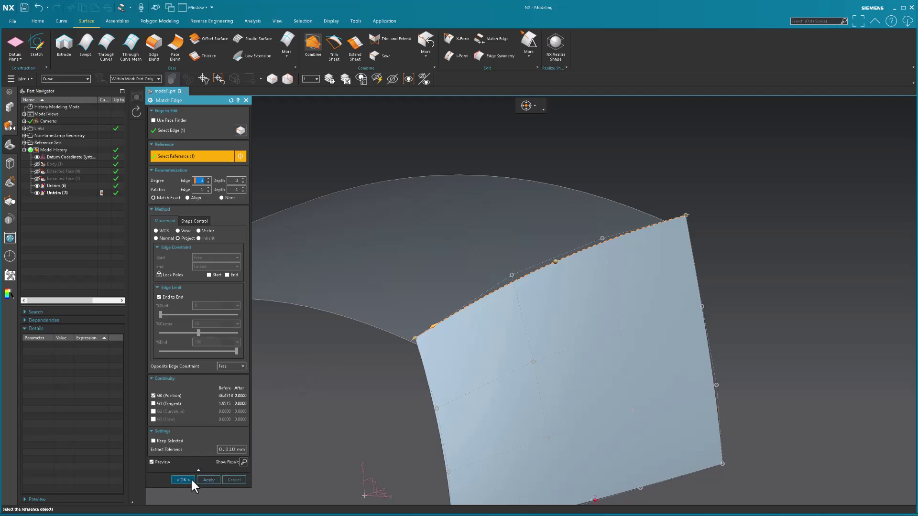
left_click(208, 481)
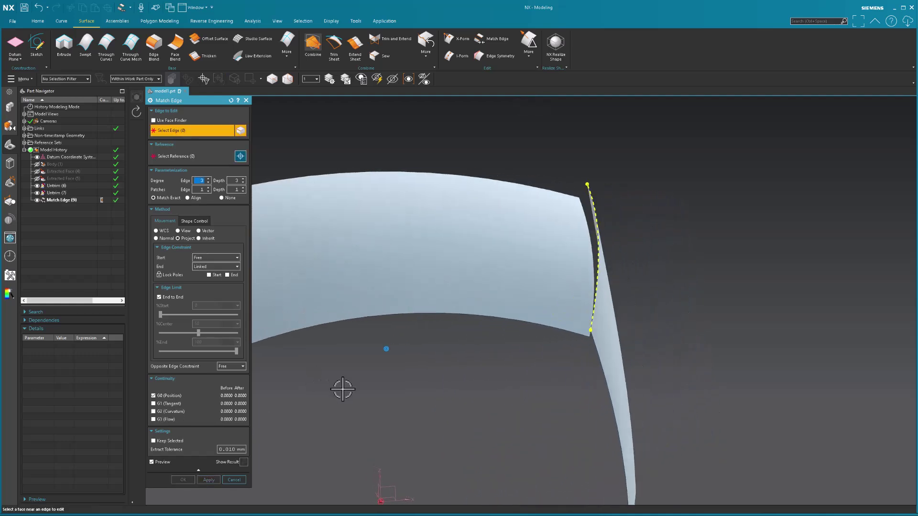
Match the upper surface's adjoining edge to the same yellow curve with G0 (Position) continuity and finish Match Edge
left_click(585, 259)
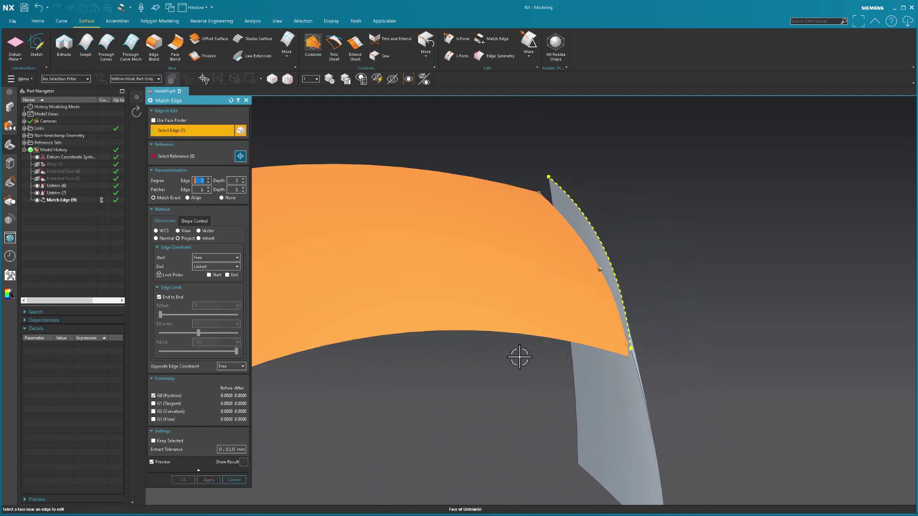
middle_click_drag(505, 398, 391, 311)
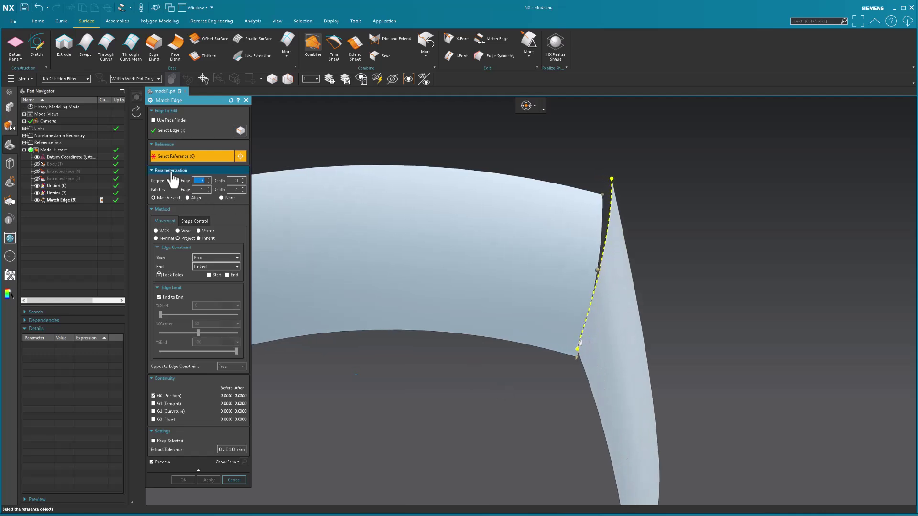
left_click(611, 219)
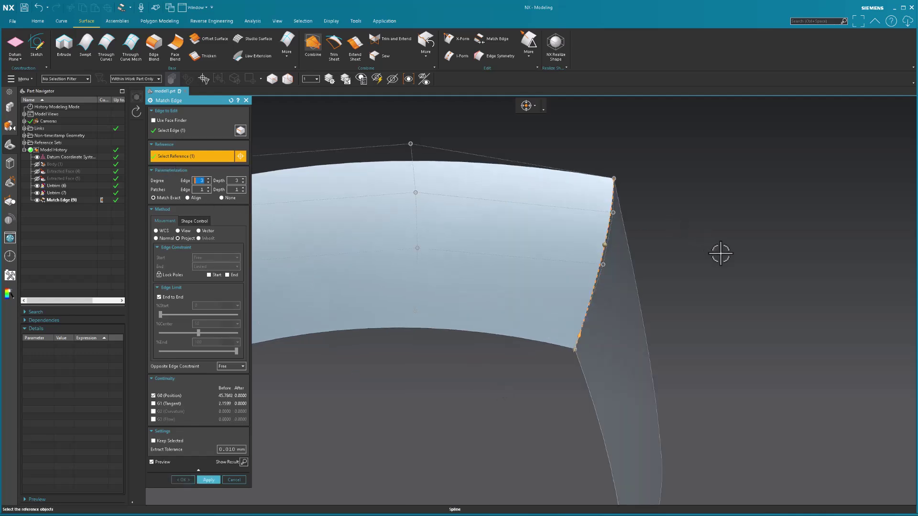
key("F8")
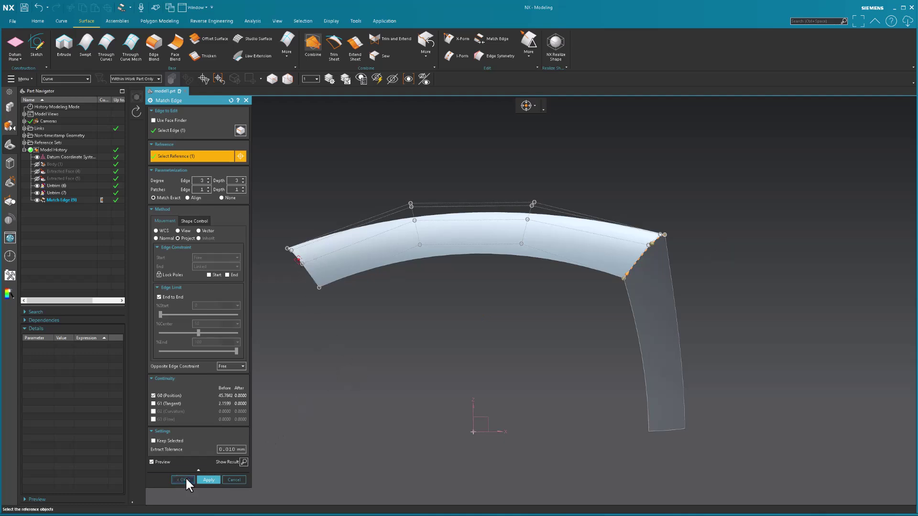
left_click(185, 479)
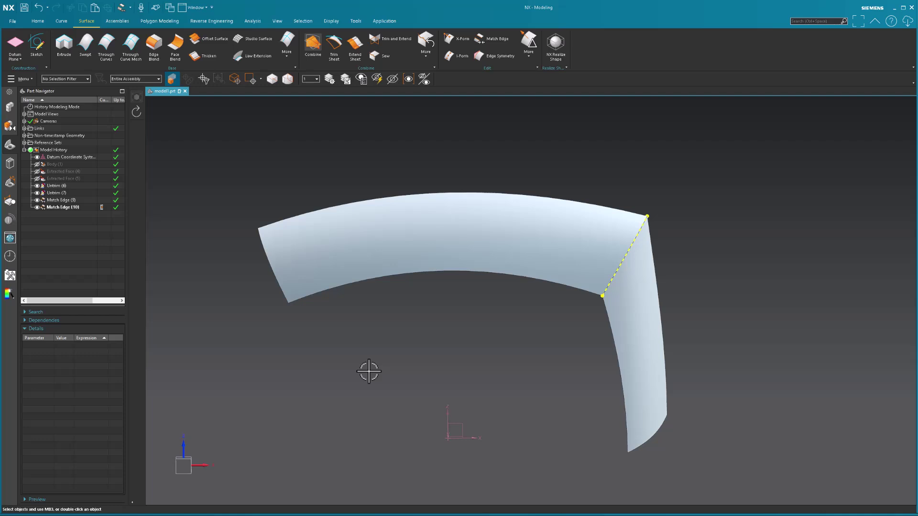
middle_click_drag(368, 371, 369, 371)
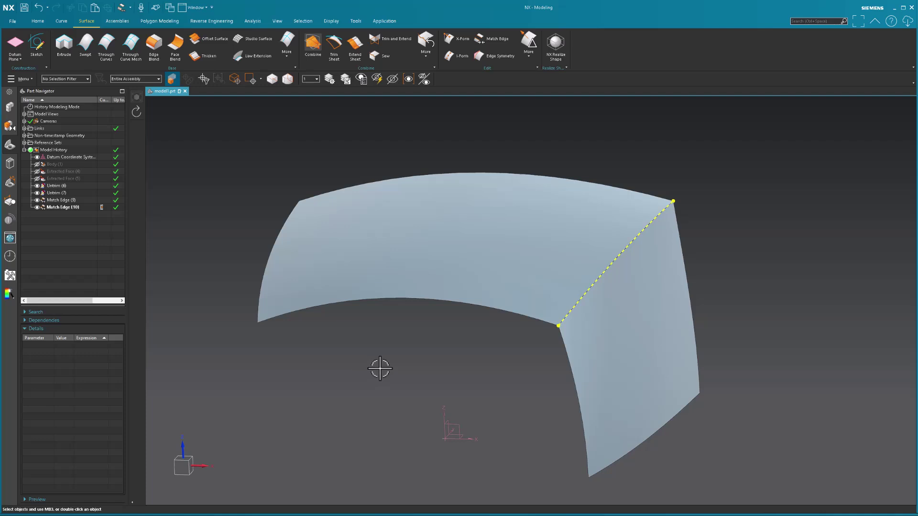
Display the object information for the upper surface's face and review its degrees, poles and patches
key("ctrl+i")
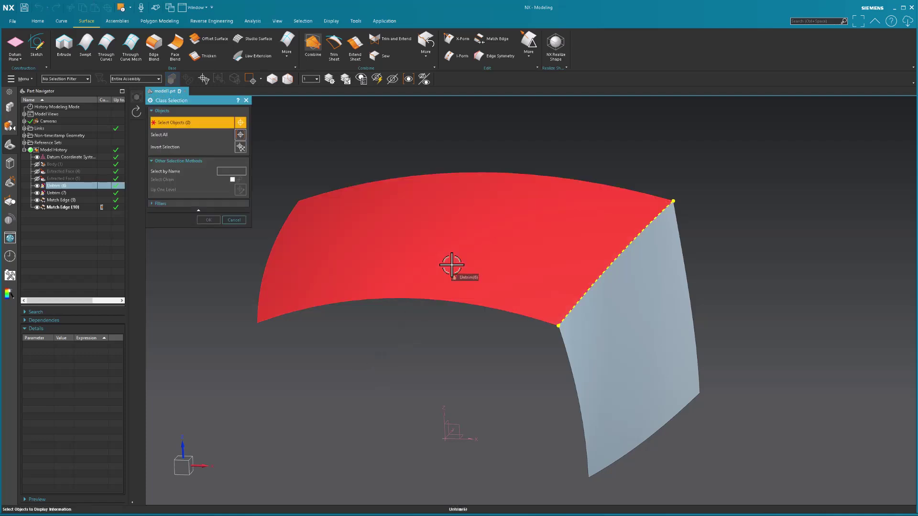
left_click(452, 265)
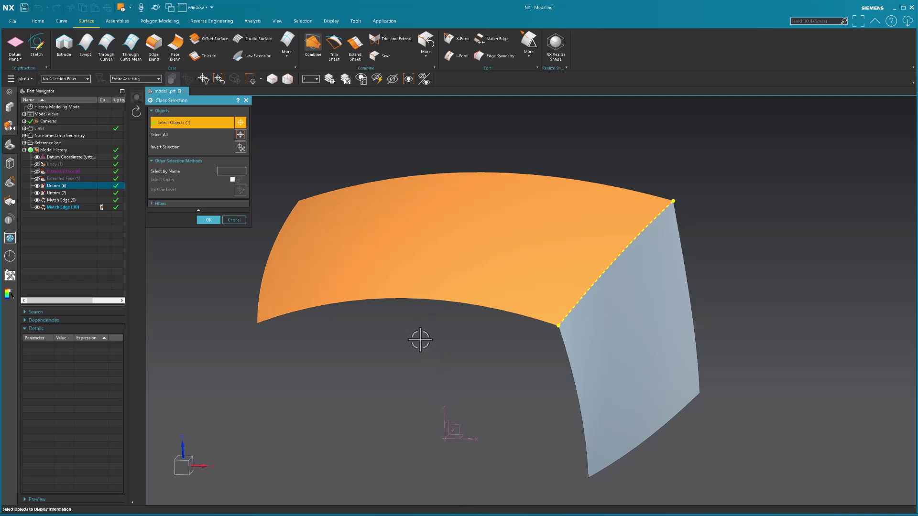
left_click(408, 316, "shift")
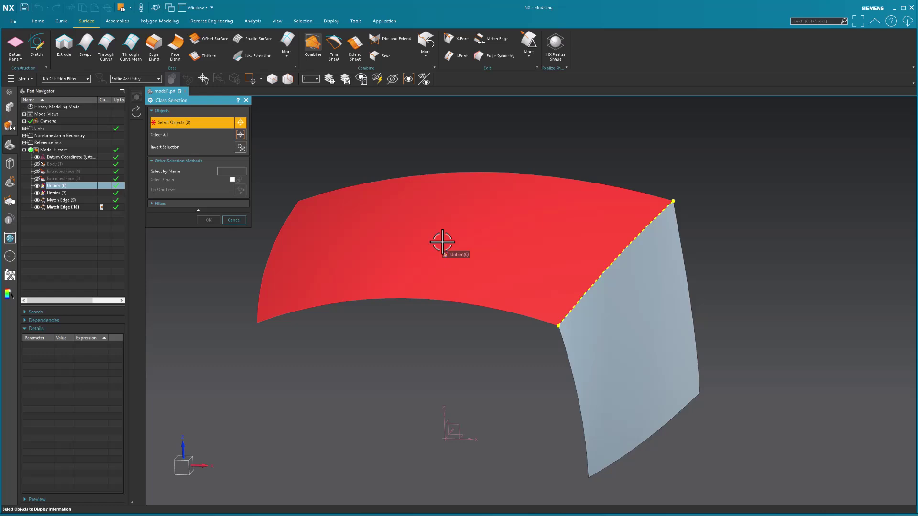
left_click(443, 242)
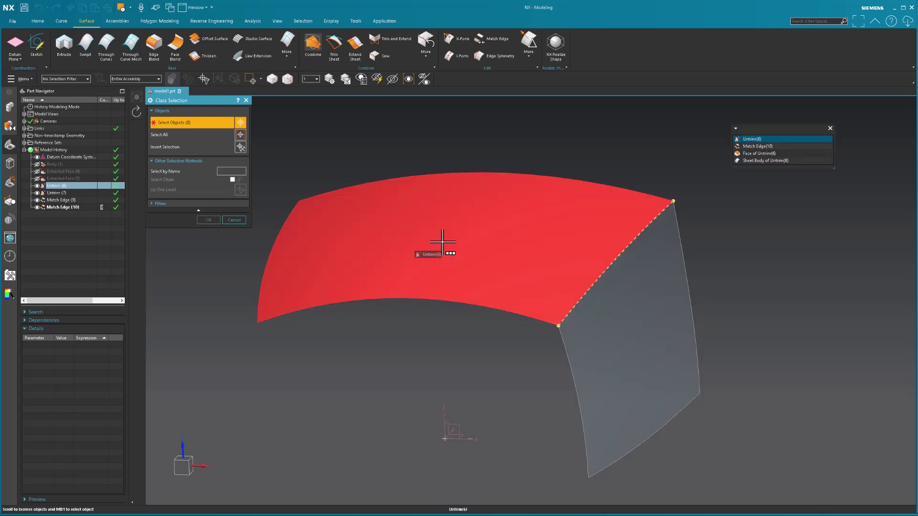
left_click(760, 154)
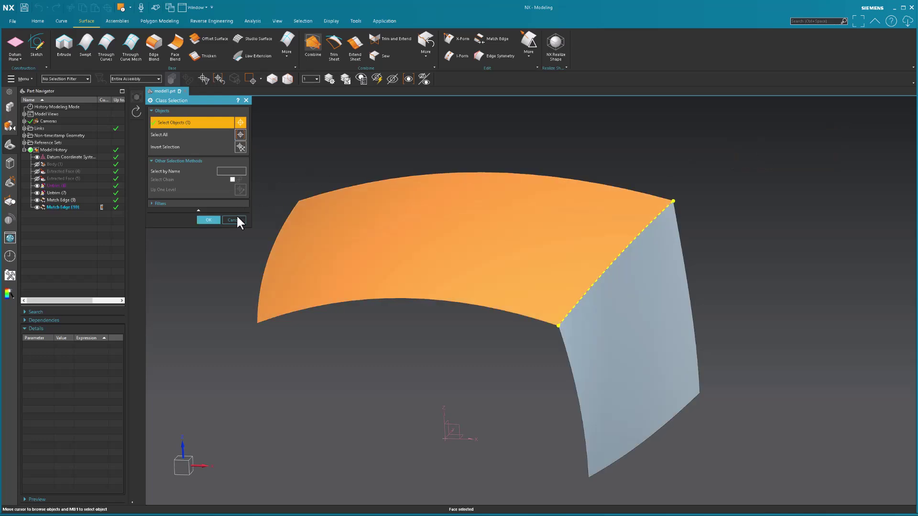
left_click(213, 219)
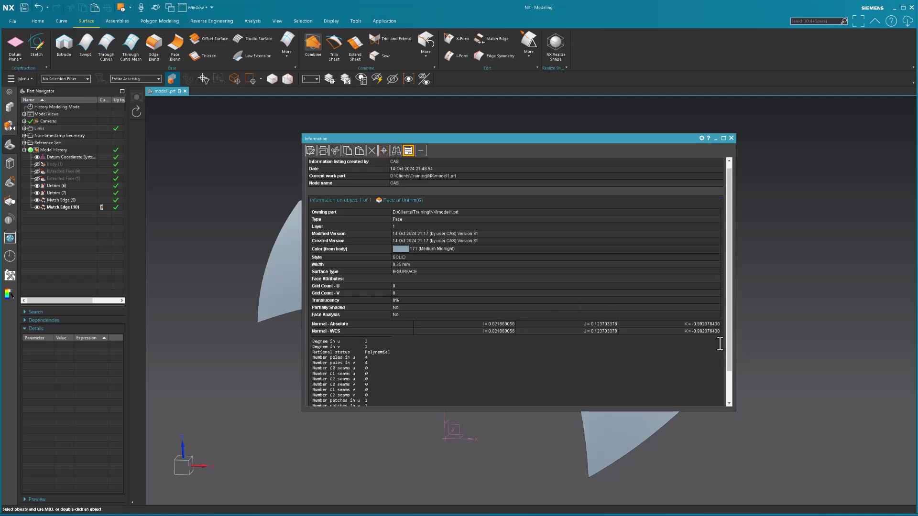
left_click(731, 139)
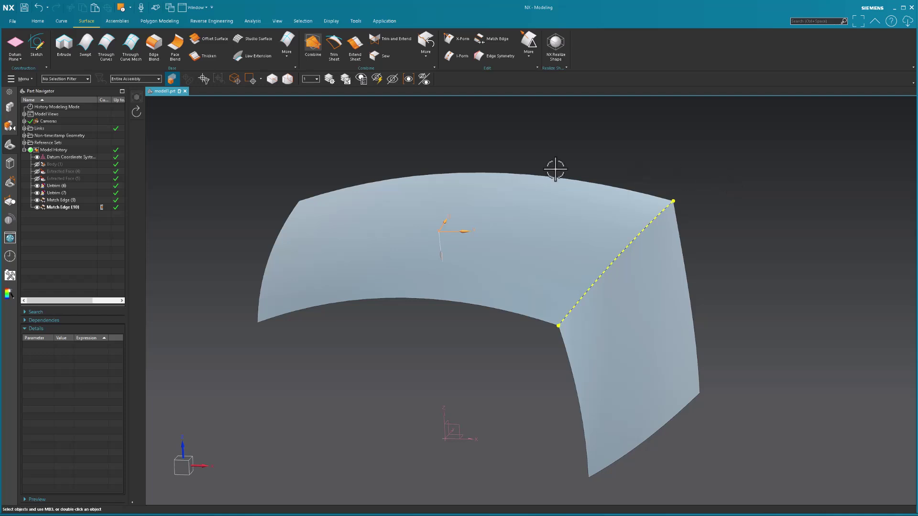
Reopen the upper surface's Match Edge feature and examine its Opposite Edge Constraint, Shape Control and Tangent Direction options
double_click(77, 201)
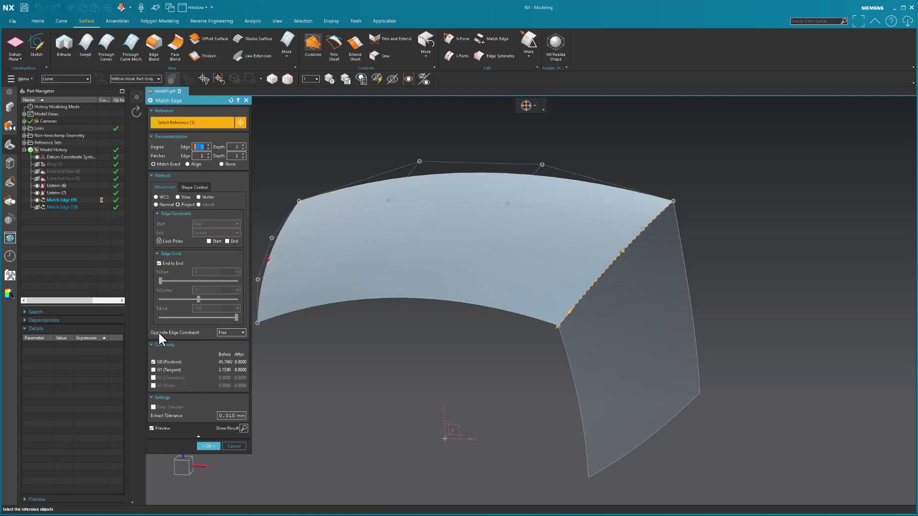
left_click(221, 333)
left_click(225, 332)
left_click(199, 187)
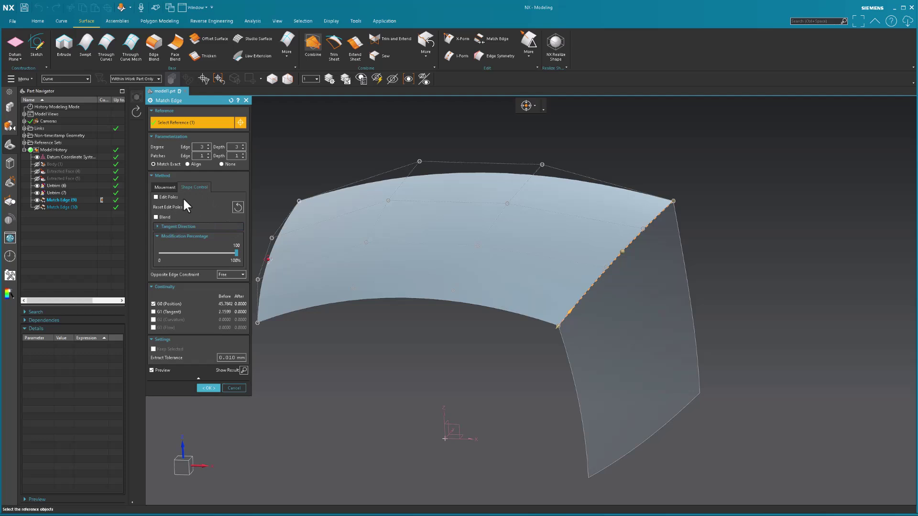
left_click(201, 227)
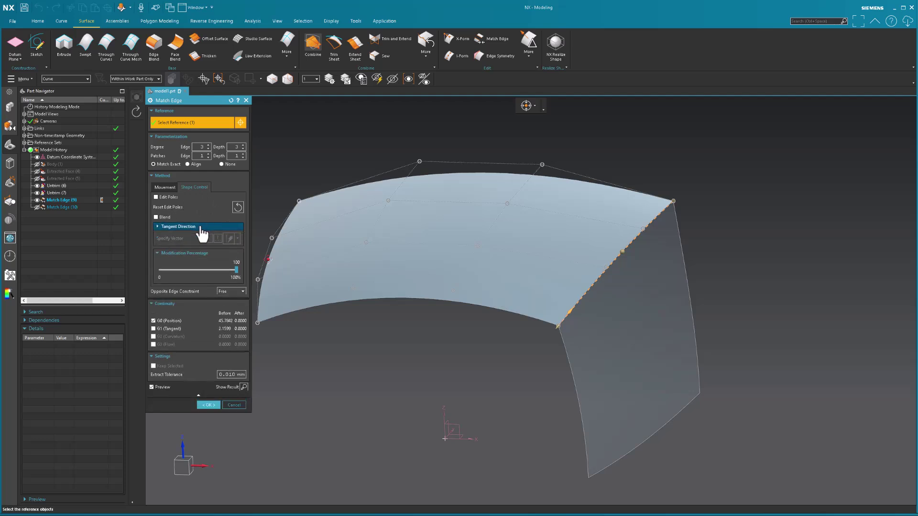
left_click(202, 229)
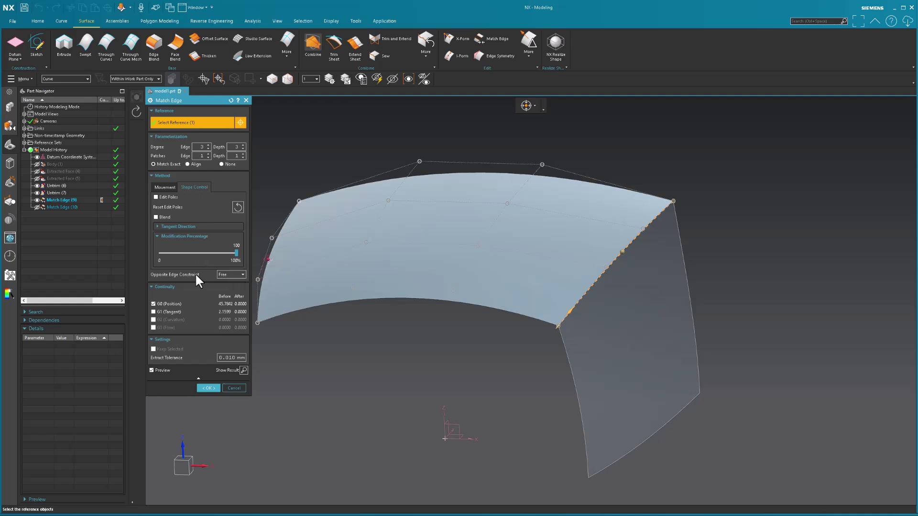
left_click(220, 274)
left_click(224, 306)
left_click(209, 388)
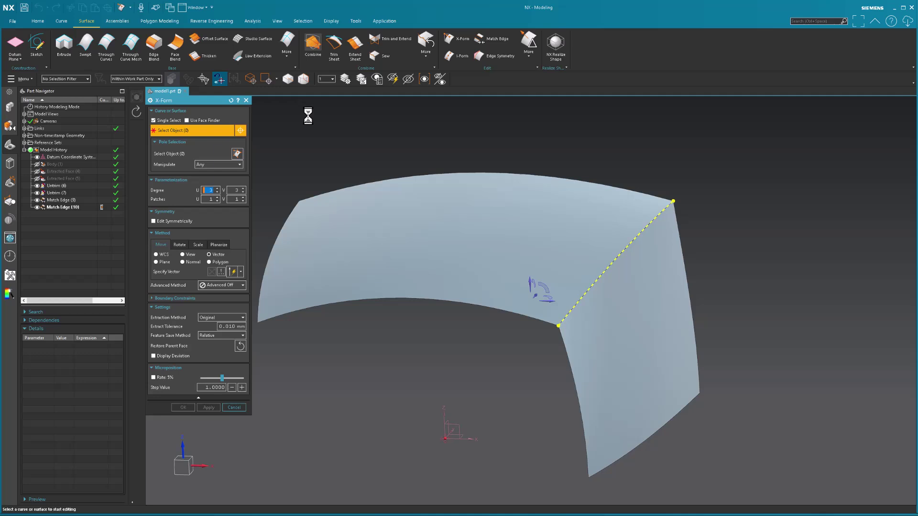
Start X-Form on the upper surface and enable symmetric editing about the datum coordinate system's YZ plane
left_click(538, 223)
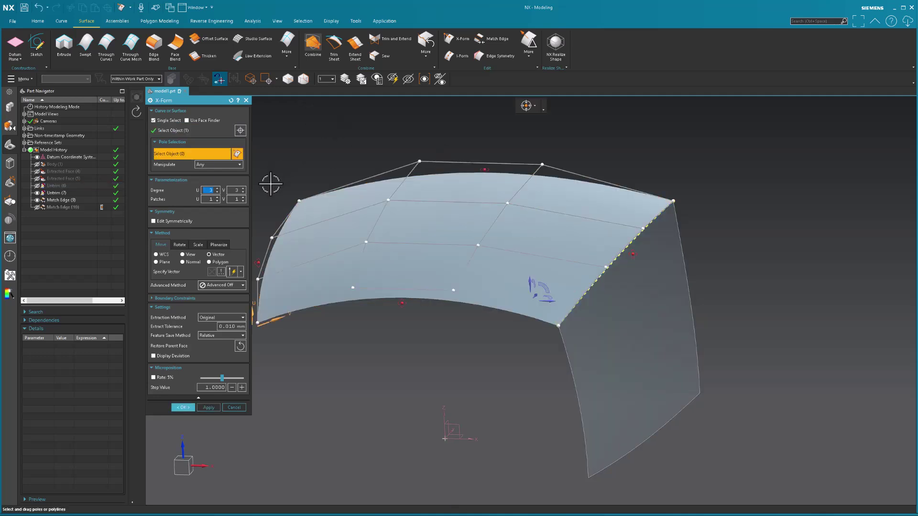
left_click(171, 222)
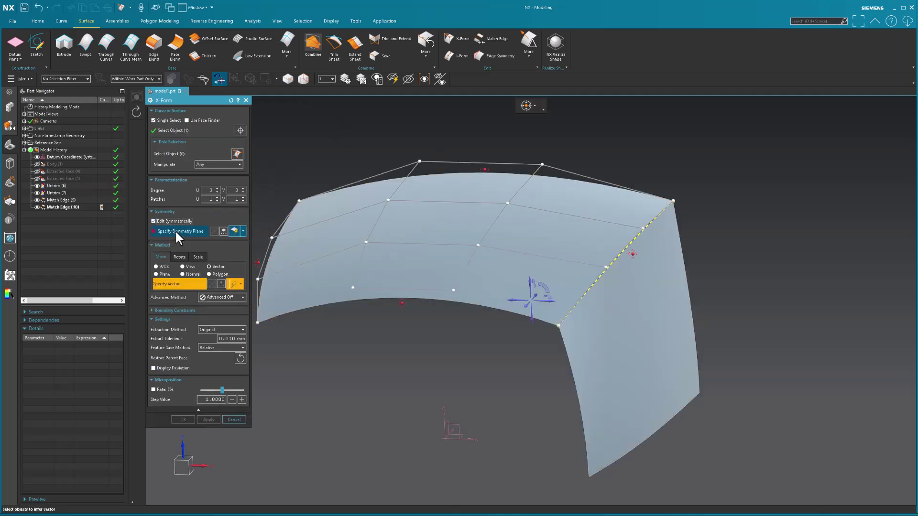
middle_click_drag(474, 354, 471, 371)
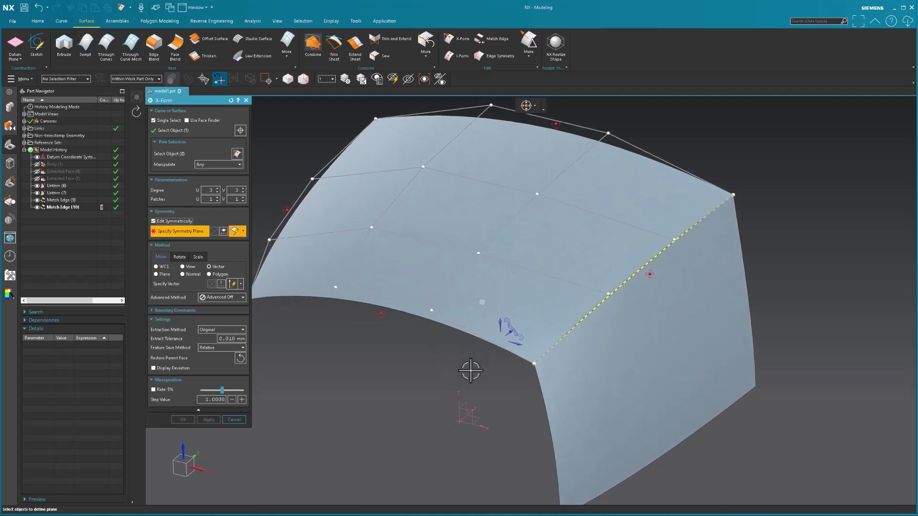
left_click(466, 400)
key("F8")
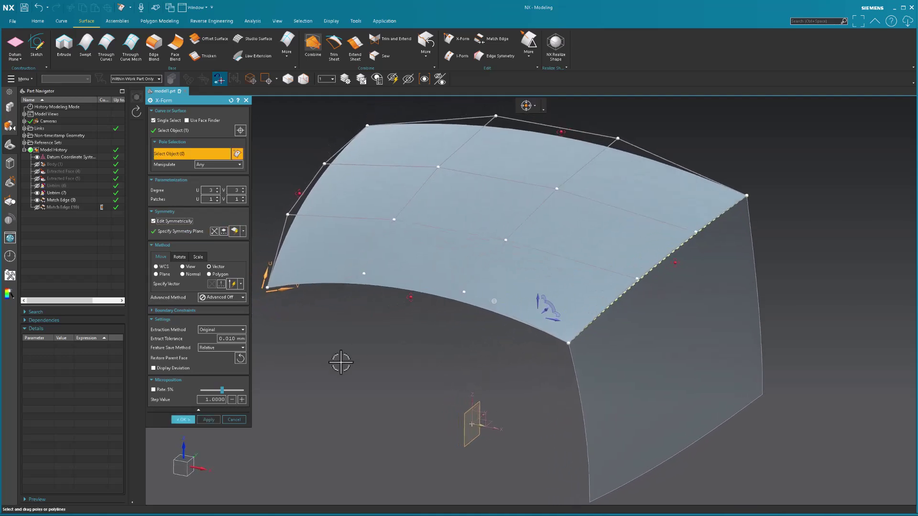
middle_click_drag(495, 445, 514, 414)
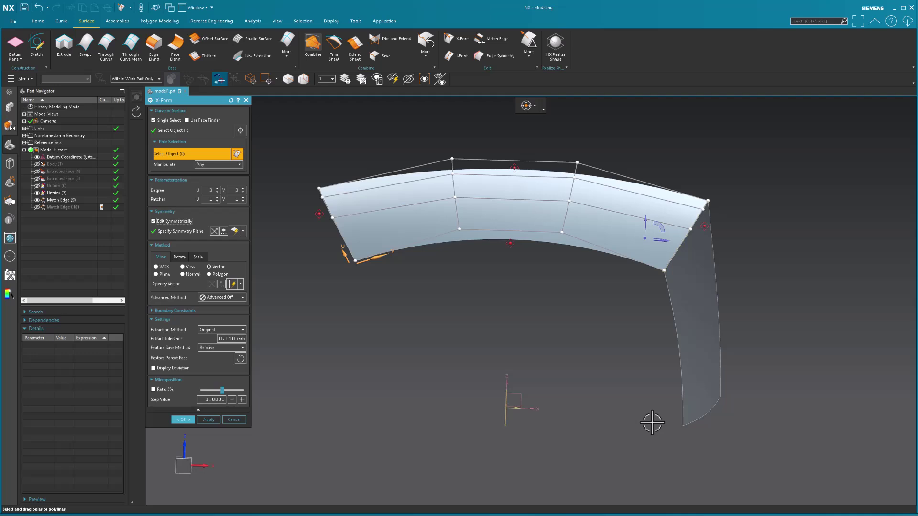
Flip the symmetry plane's direction to compare its orientation, and finish the X-Form on the upper surface
left_click(213, 231)
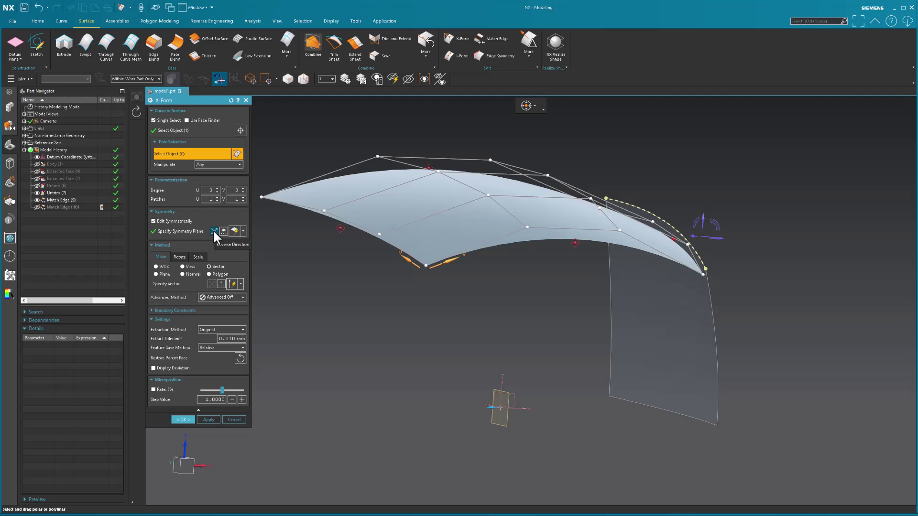
left_click(213, 230)
left_click(213, 231)
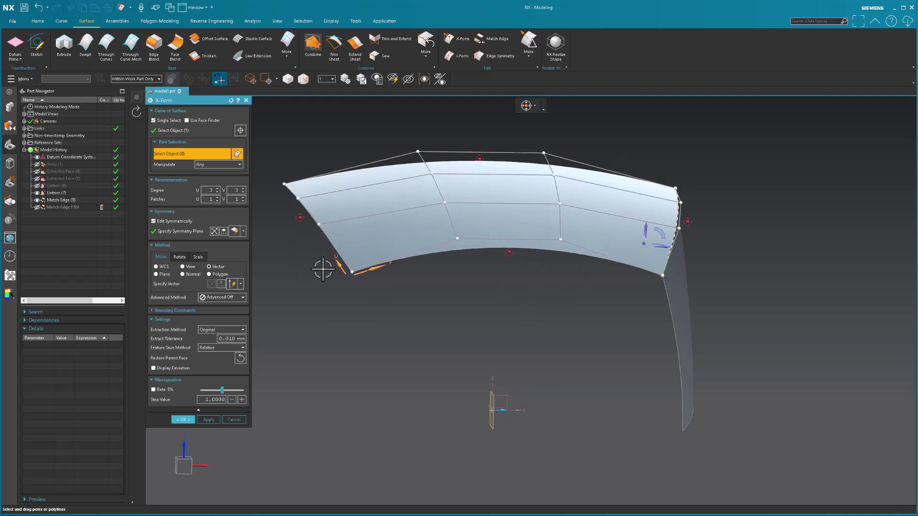
middle_click_drag(335, 282, 496, 439)
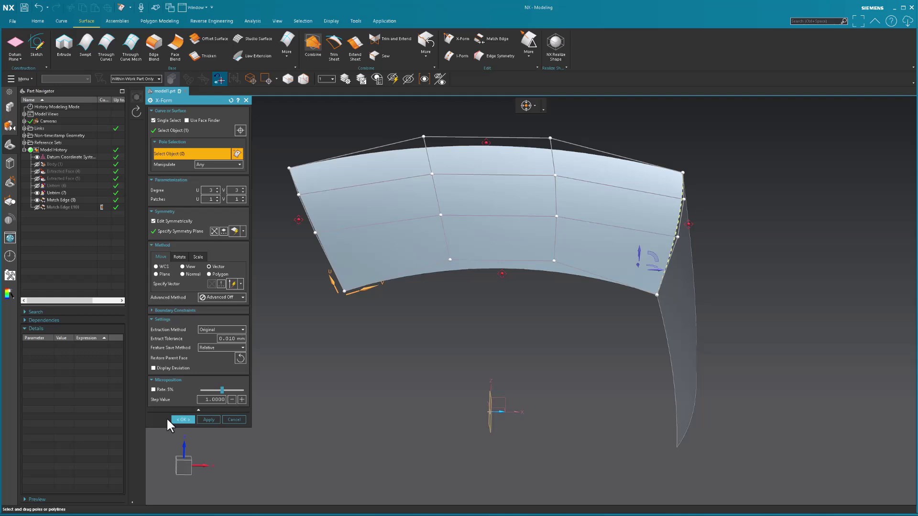
left_click(184, 421)
Display the object information for the reshaped upper surface's face and check its degrees, poles and patches
middle_click_drag(382, 324, 373, 340)
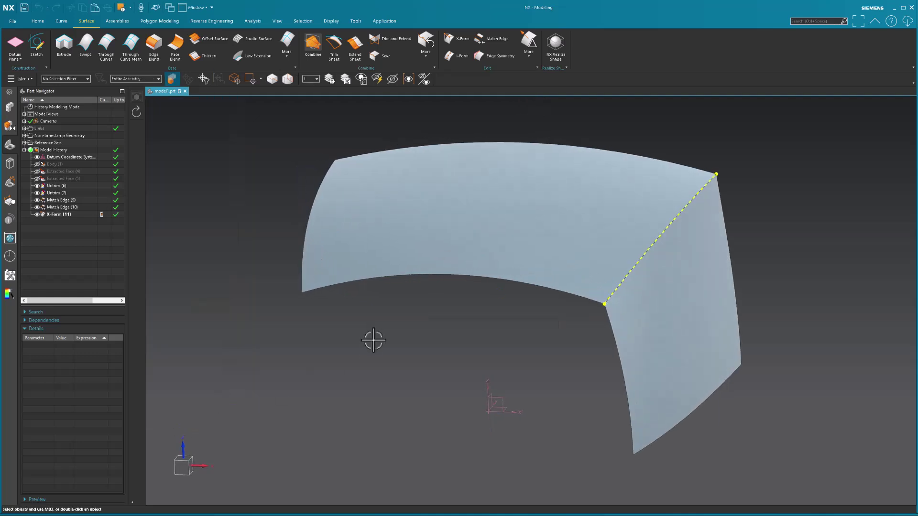
key("ctrl+i")
left_click(521, 185)
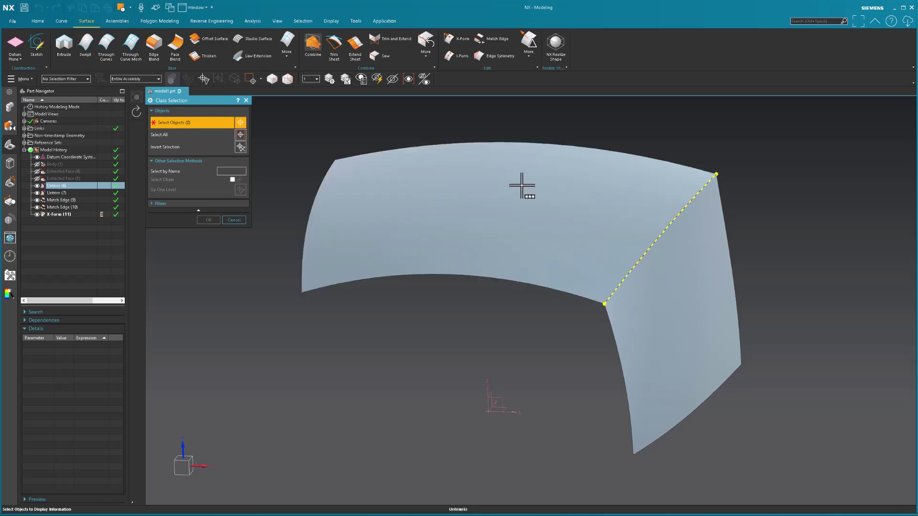
left_click(762, 159)
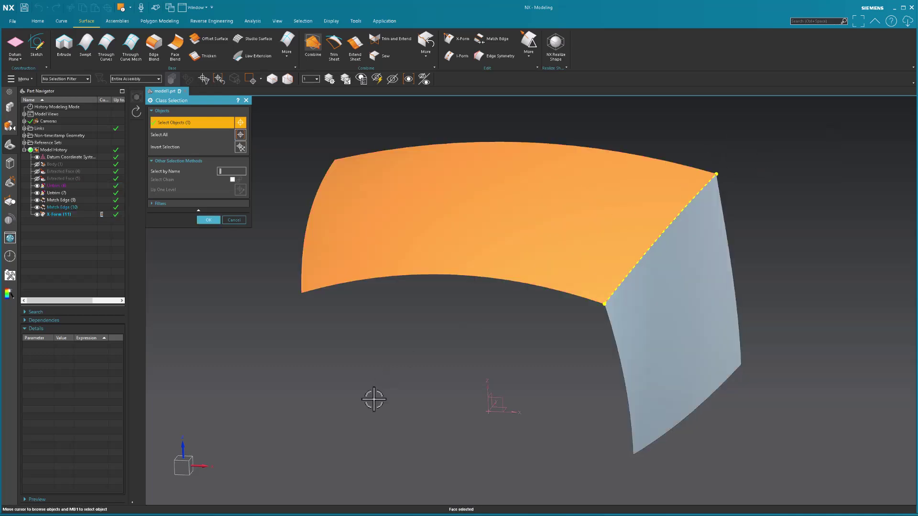
left_click(208, 220)
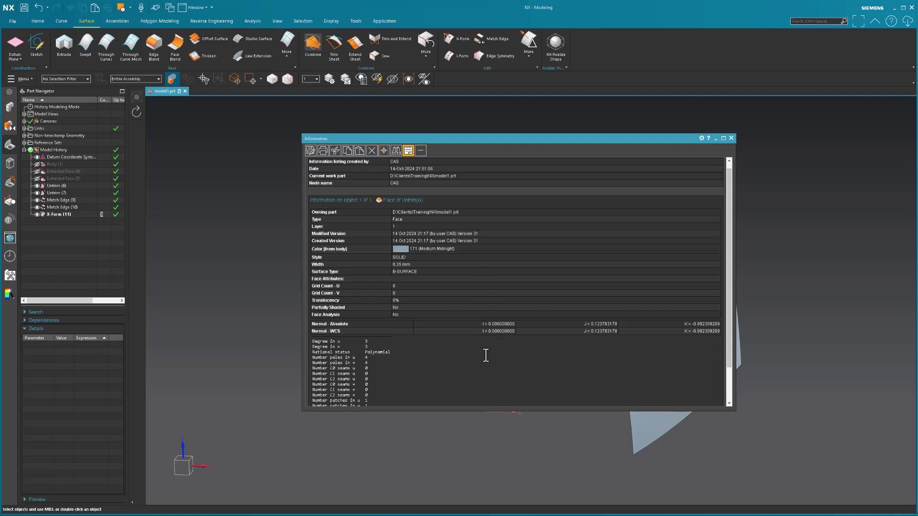
left_click(731, 138)
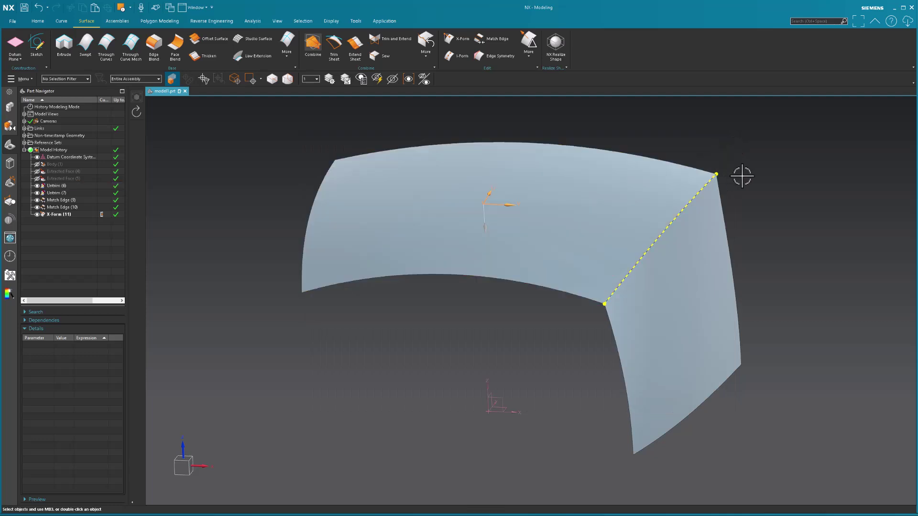
Show the original Body (1) and open the yellow edge curve in Studio Spline with Single Segment enabled
left_click(37, 164)
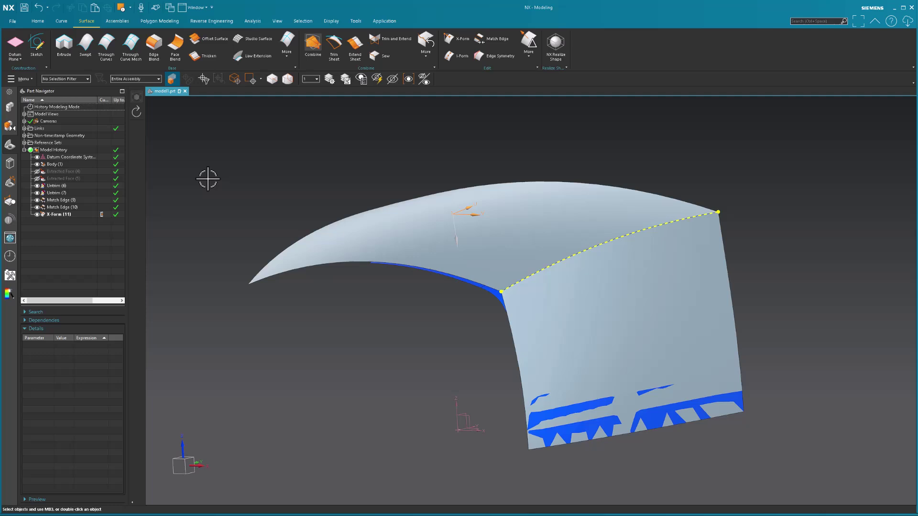
left_click(552, 269)
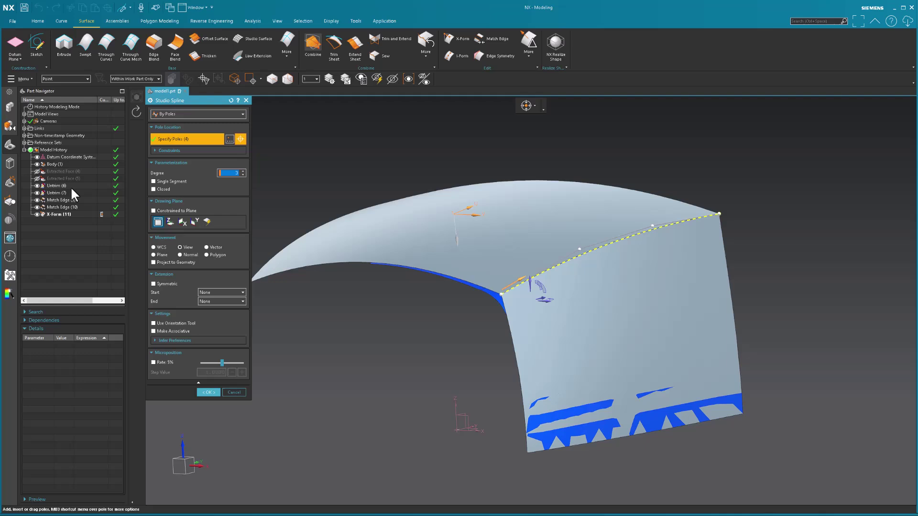
left_click(61, 21)
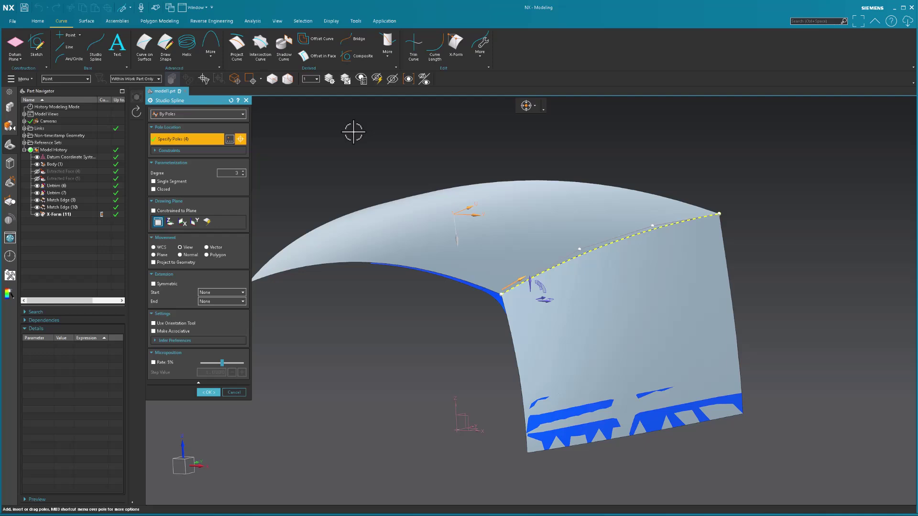
left_click(180, 181)
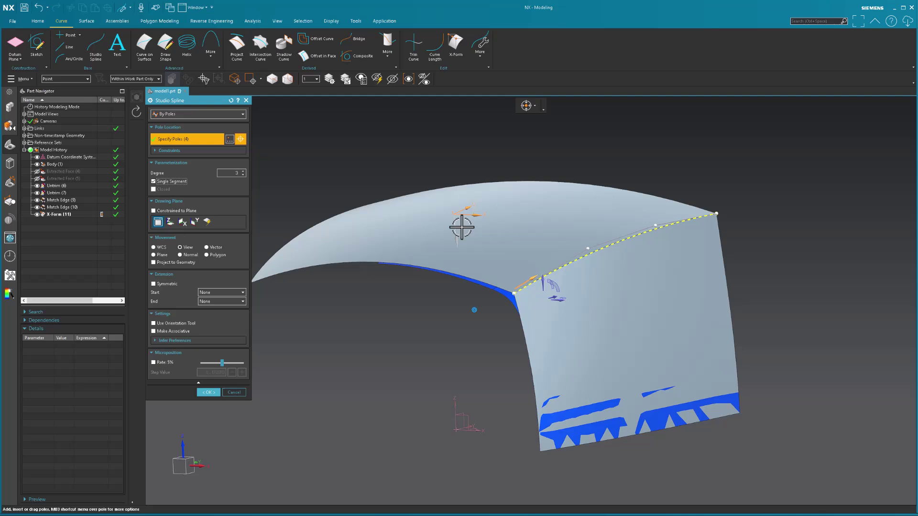
Set the spline's pole movement to Normal, lower the inner pole nearer the front corner, and accept the curve edit
middle_click_drag(462, 228, 649, 196)
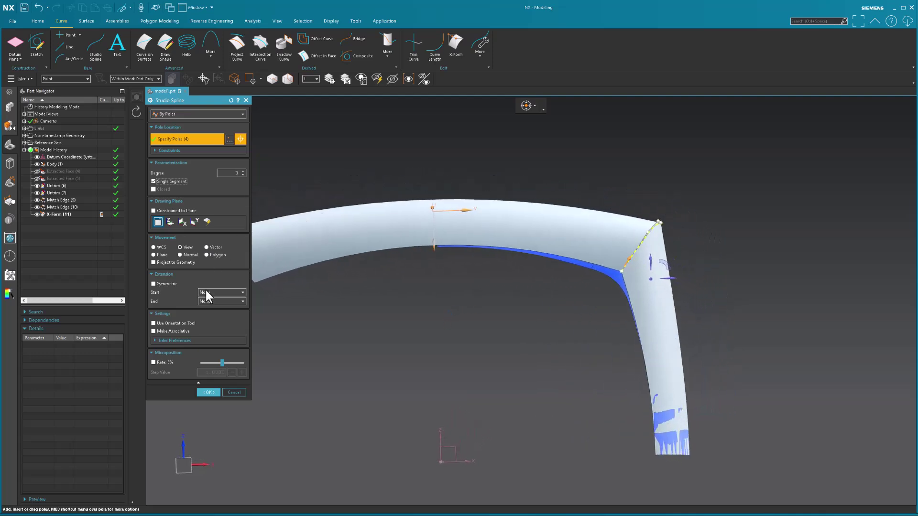
left_click(185, 254)
middle_click_drag(314, 260, 683, 230)
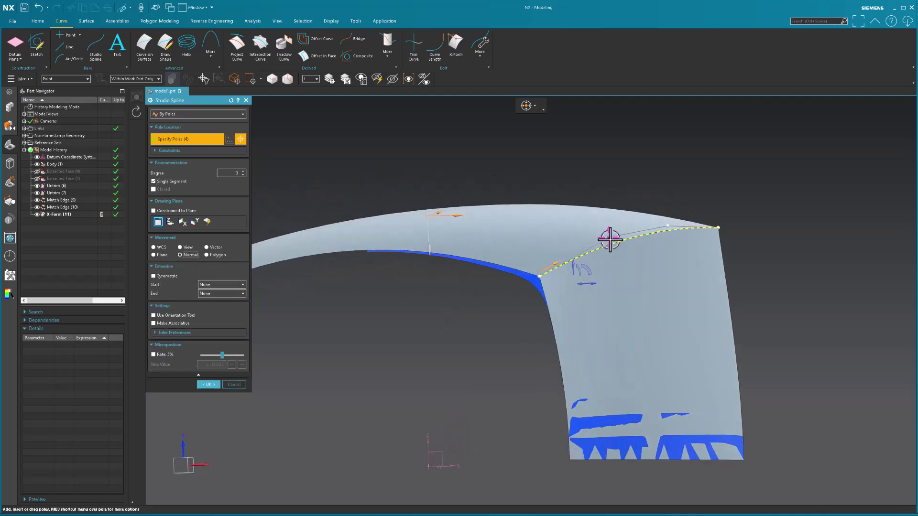
left_click_drag(610, 239, 608, 262)
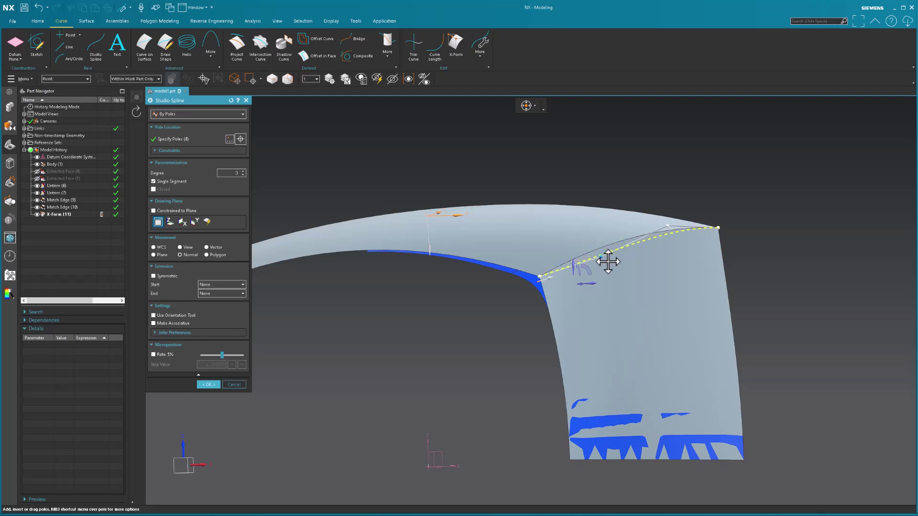
left_click(209, 383)
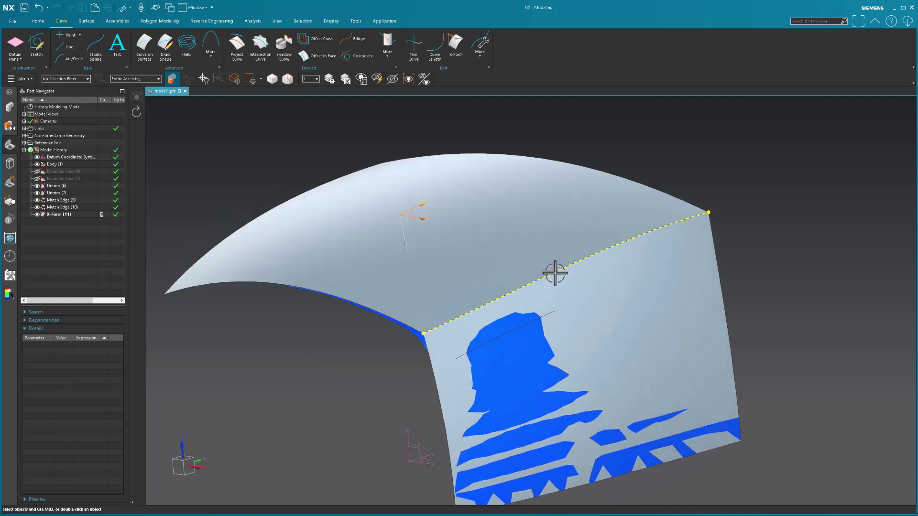
Reopen the yellow edge curve, lower its other inner pole, and finish Studio Spline
double_click(554, 273)
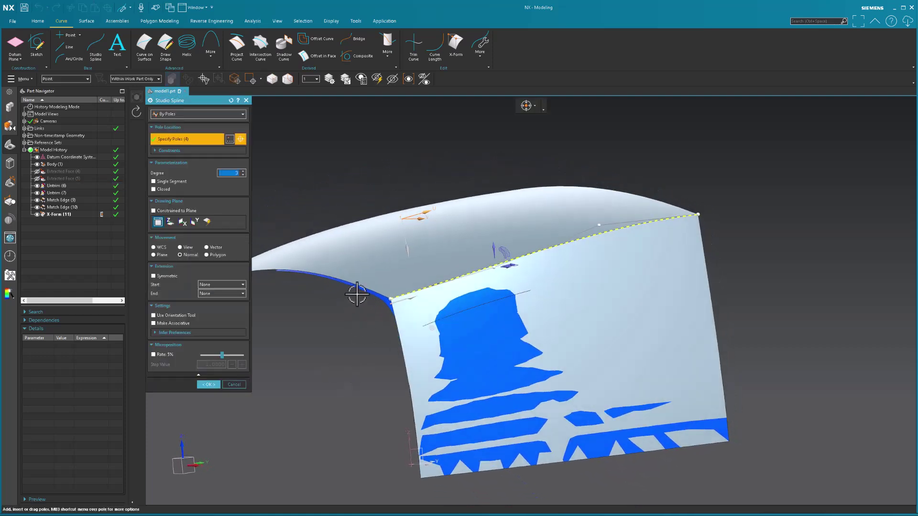
left_click_drag(591, 218, 590, 252)
middle_click(729, 245)
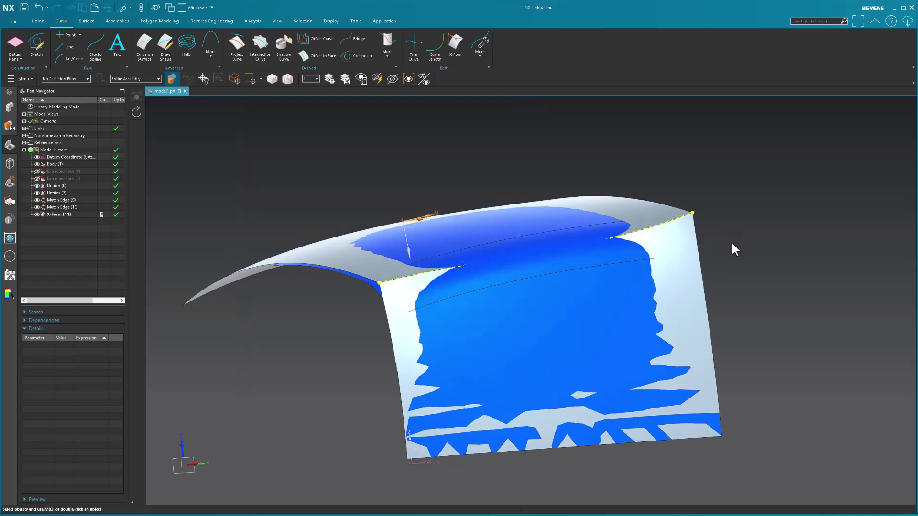
Set Dynamic Update Mode to Continuous in the Modeling Preferences
middle_click_drag(732, 243, 801, 246)
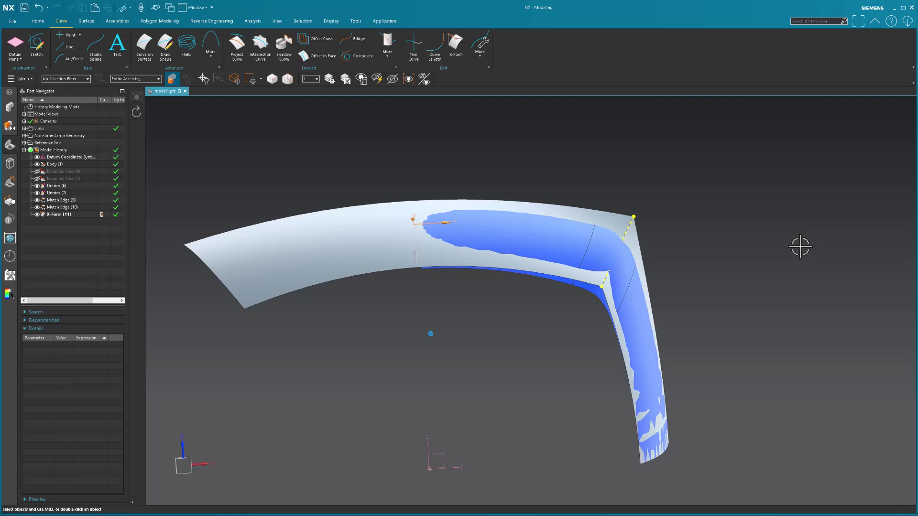
left_click(24, 79)
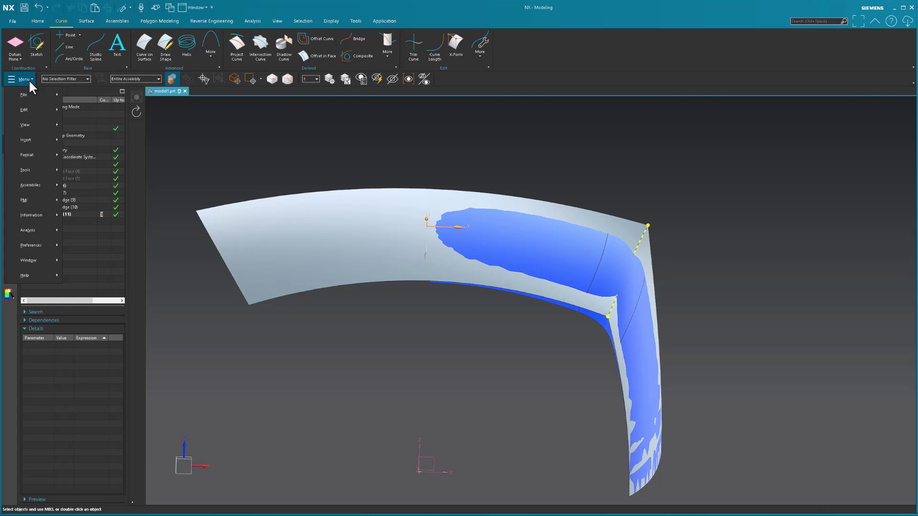
mouse_move(31, 246)
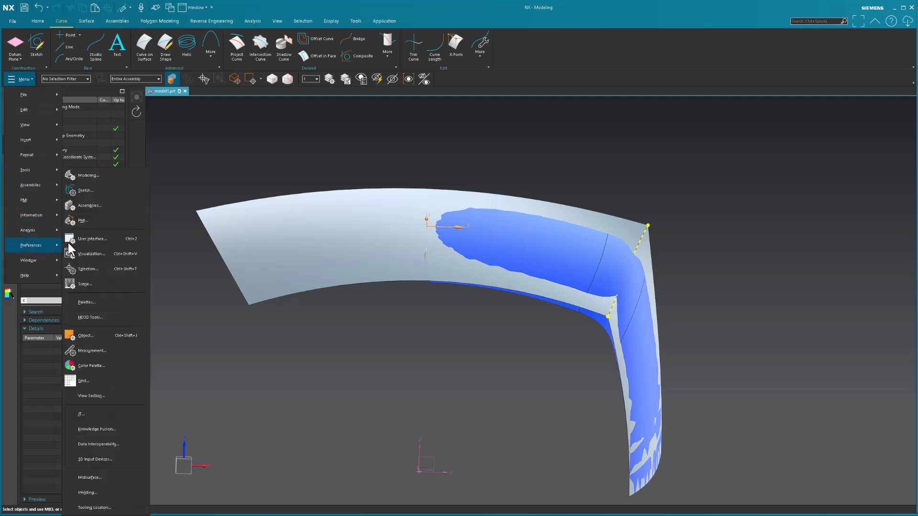
left_click(86, 175)
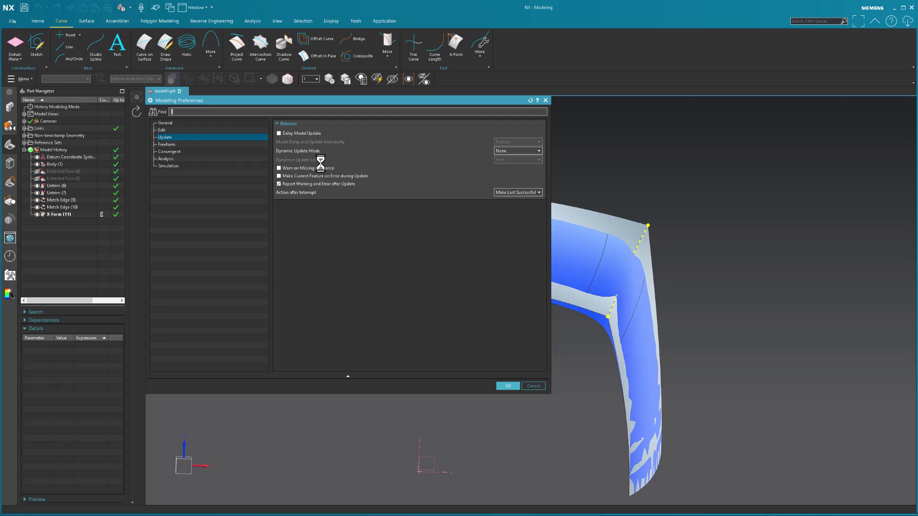
left_click(528, 152)
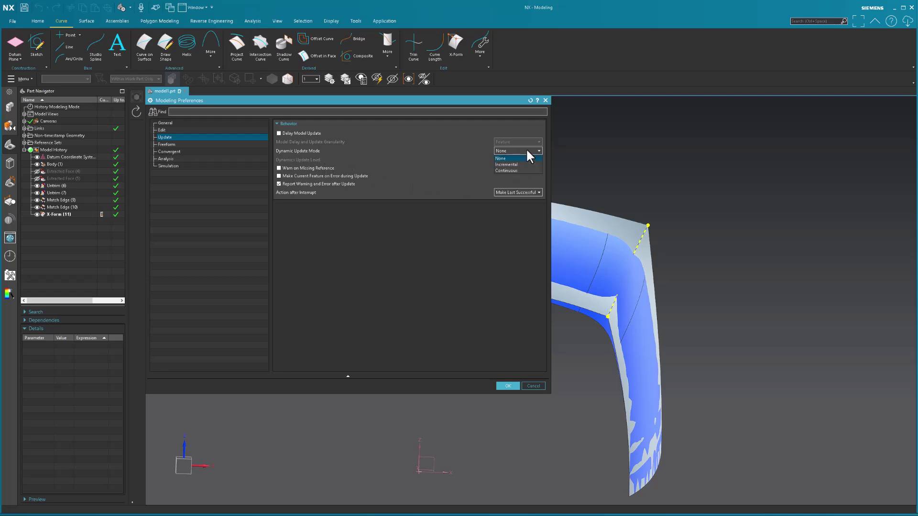
left_click(513, 170)
left_click(506, 386)
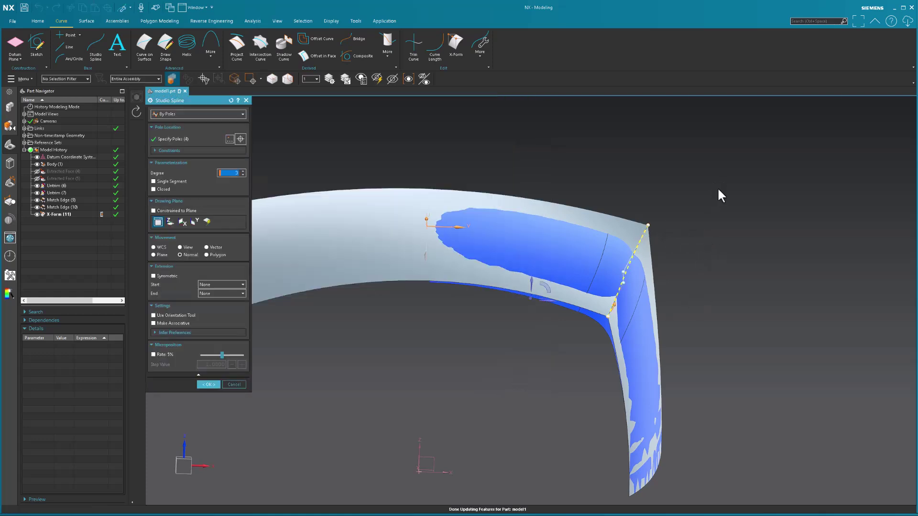
Edit the yellow edge curve again, raise and fine-tune its inner poles against the original body, and accept the spline
middle_click_drag(719, 192, 638, 257)
left_click_drag(625, 258, 628, 239)
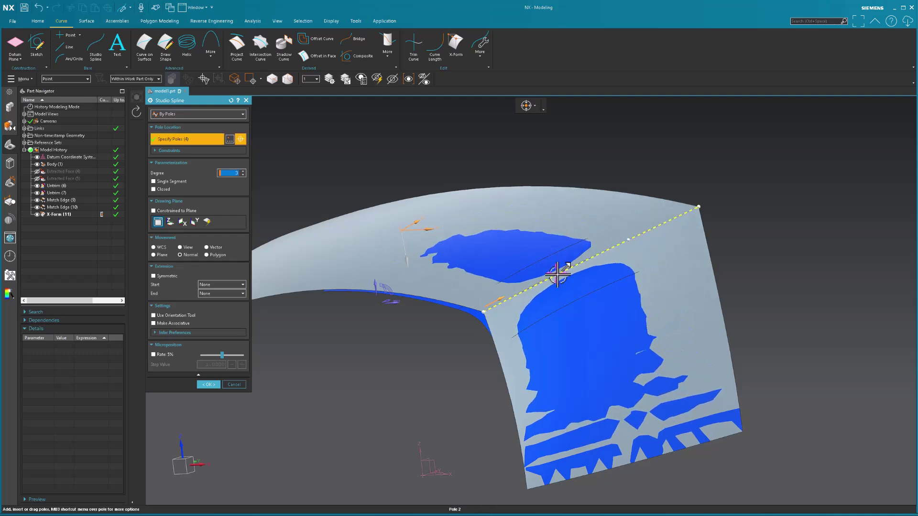
left_click_drag(631, 240, 629, 234)
middle_click_drag(629, 229, 685, 236)
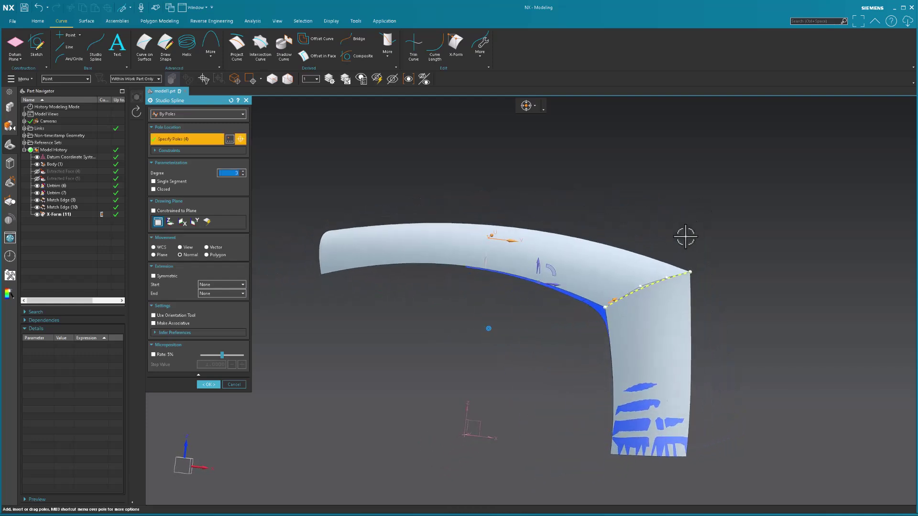
mouse_move(644, 284)
left_mouse_down()
mouse_move(648, 228)
mouse_move(639, 290)
left_mouse_up()
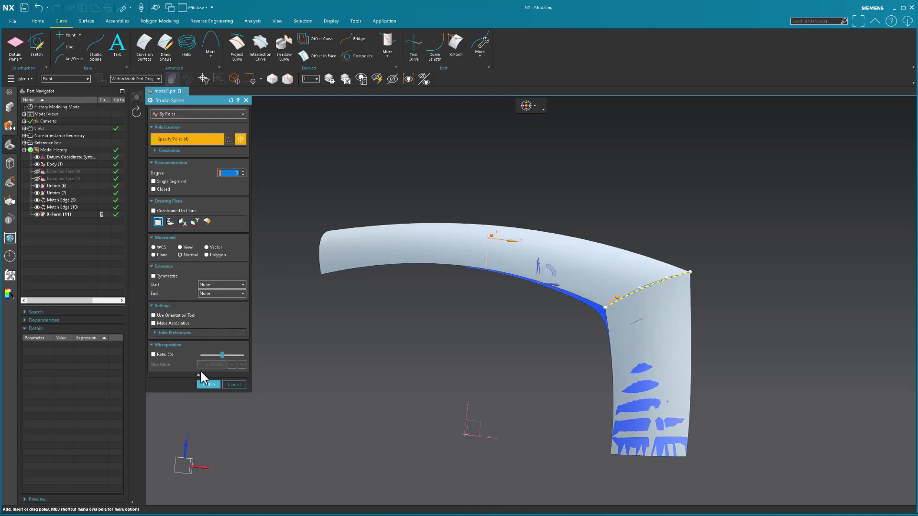
left_click(206, 385)
Reopen the upper surface's X-Form, set the movement method to Normal, shift the inner crosswise pole row symmetrically, and finish
middle_click_drag(283, 273, 266, 228)
double_click(62, 214)
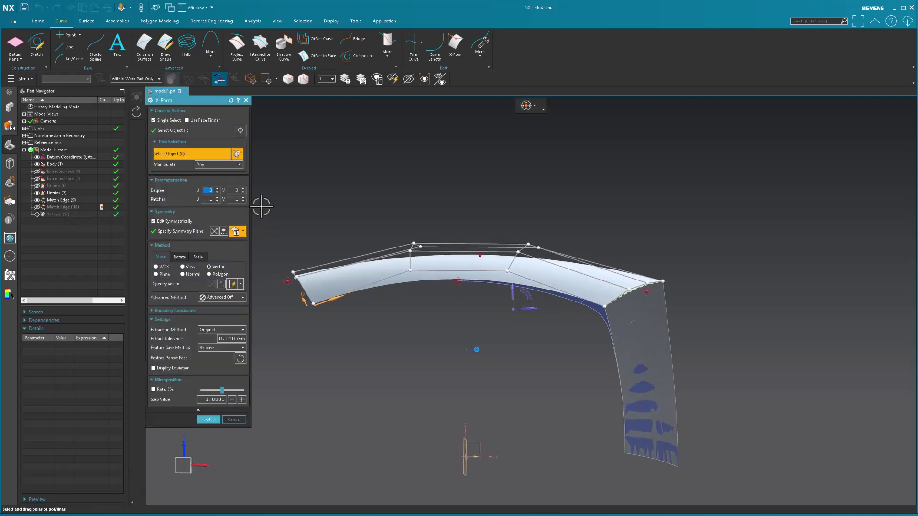
middle_click_drag(344, 199, 362, 221)
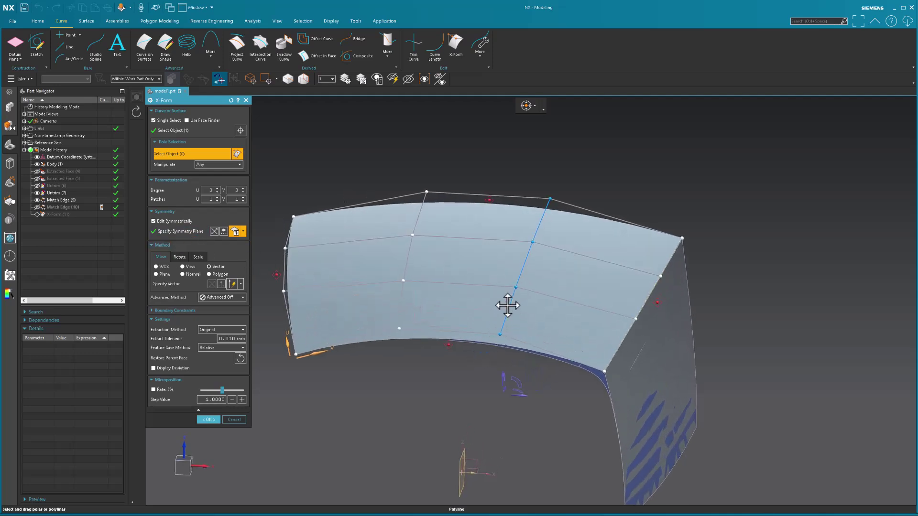
mouse_move(506, 307)
left_mouse_down()
mouse_move(500, 300)
mouse_move(525, 299)
mouse_move(514, 301)
left_mouse_up()
left_click(189, 274)
middle_click_drag(328, 299, 482, 312)
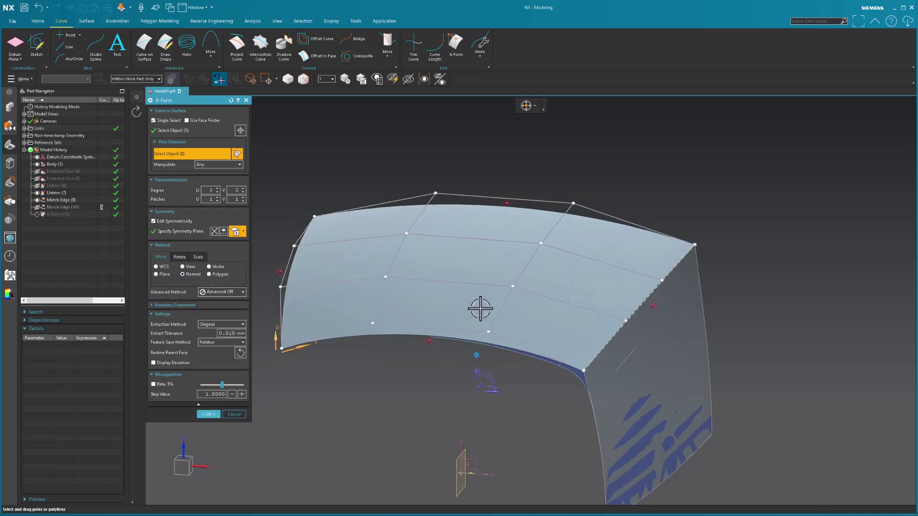
mouse_move(500, 311)
left_mouse_down()
mouse_move(492, 297)
mouse_move(492, 321)
mouse_move(490, 314)
left_mouse_up()
middle_click(582, 168)
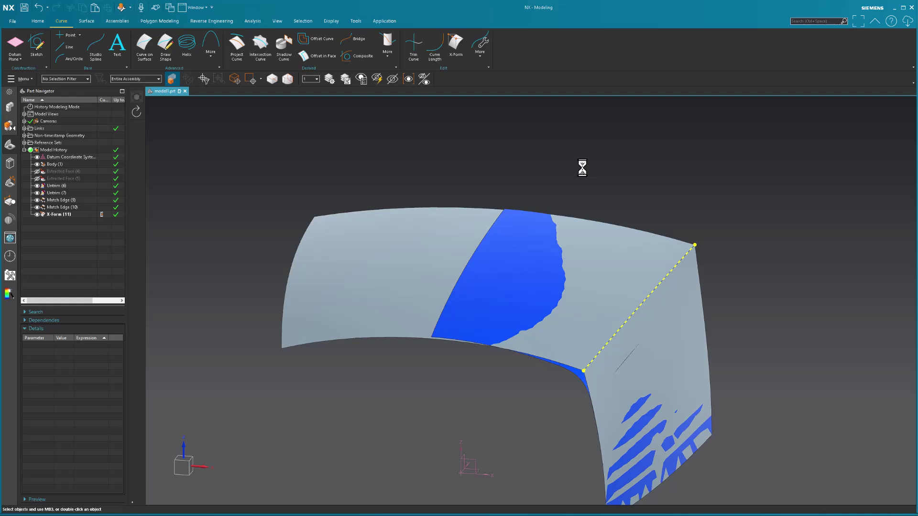
left_click(90, 21)
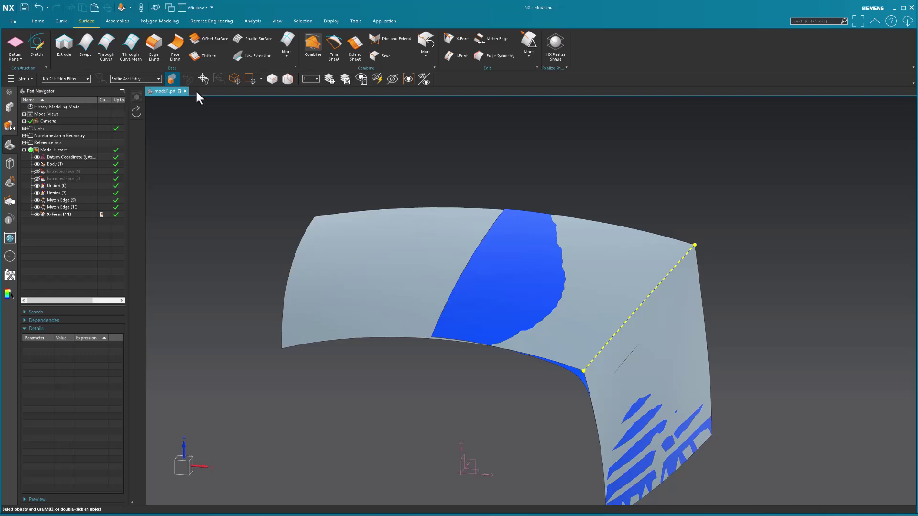
left_click(201, 56)
mouse_move(721, 332)
middle_mouse_down()
mouse_move(752, 289)
mouse_move(658, 306)
middle_mouse_up()
middle_click_drag(717, 241, 760, 221)
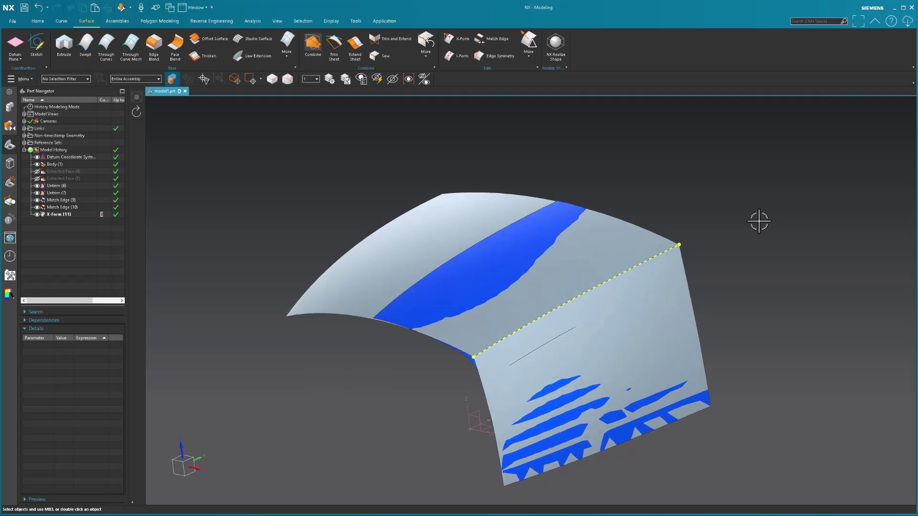